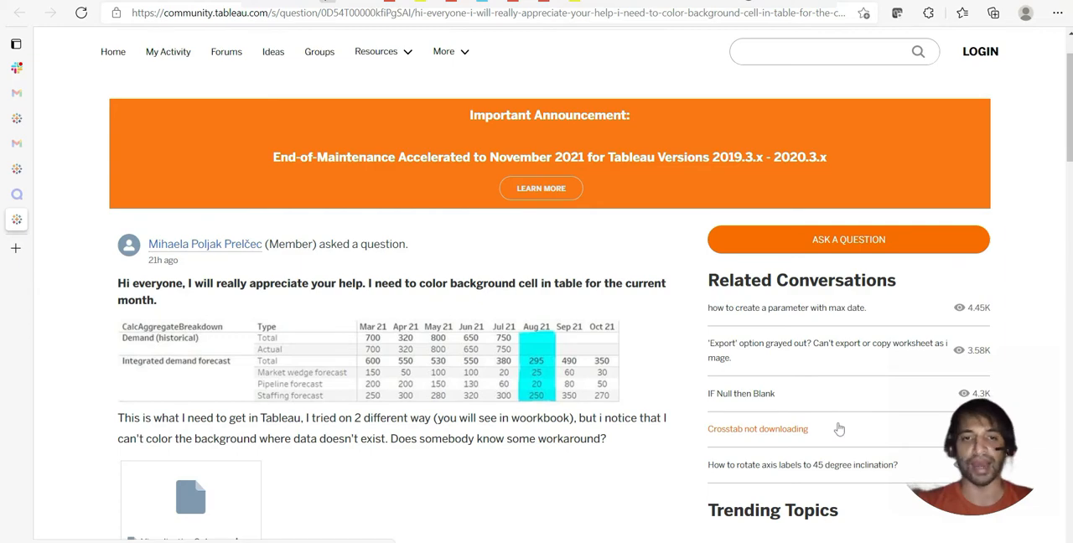
Switch to Tableau and review the description and formula of the CalcColorBackgroundCellDimension field
key("alt+Tab")
key("alt+Tab")
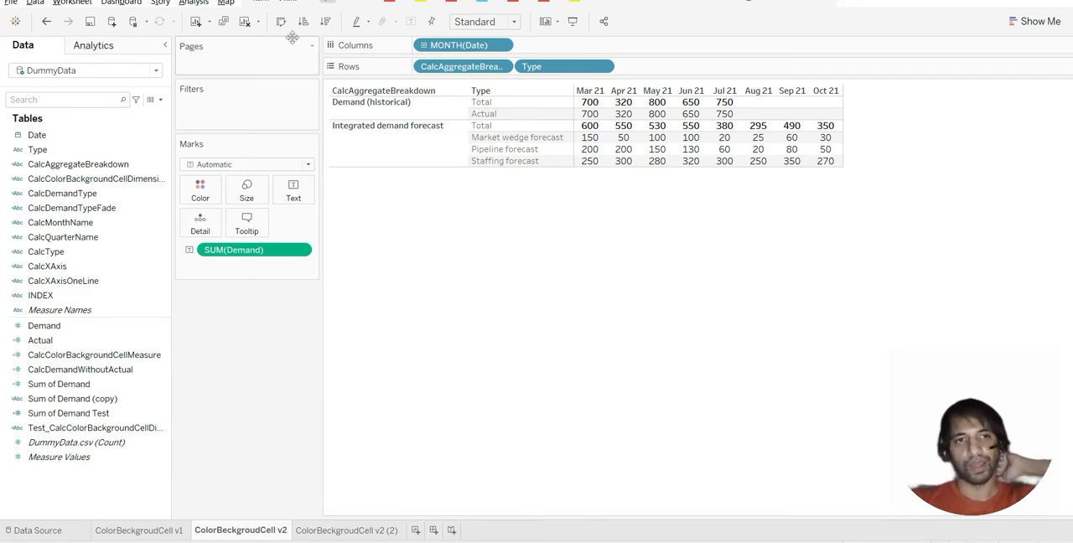
left_click(97, 179)
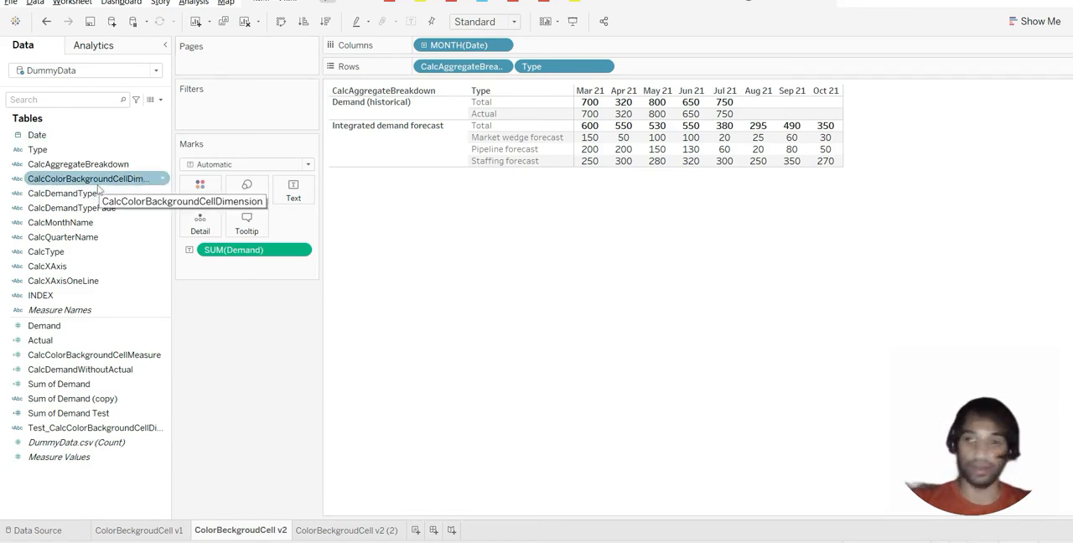
right_click(78, 182)
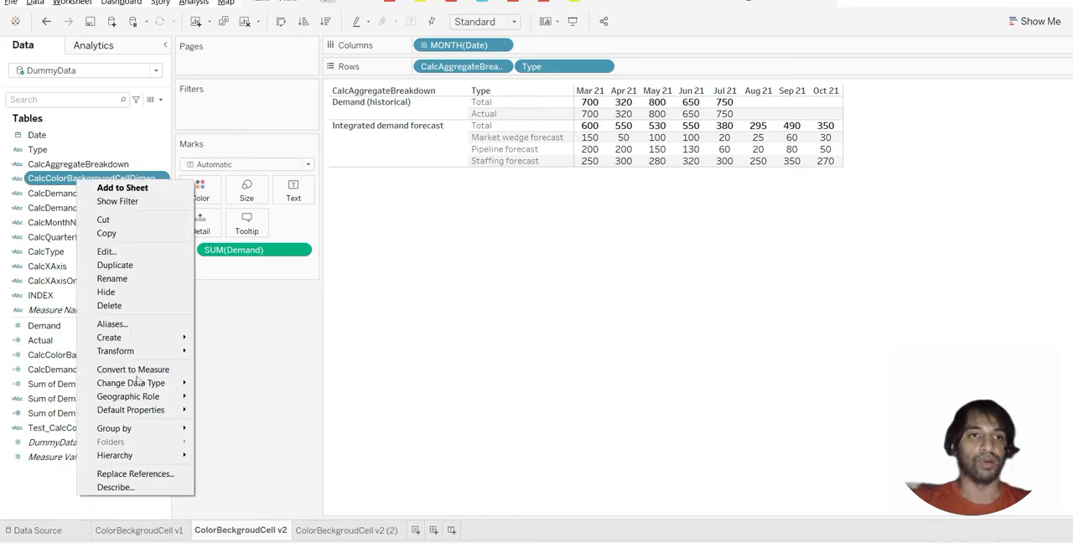
left_click(147, 487)
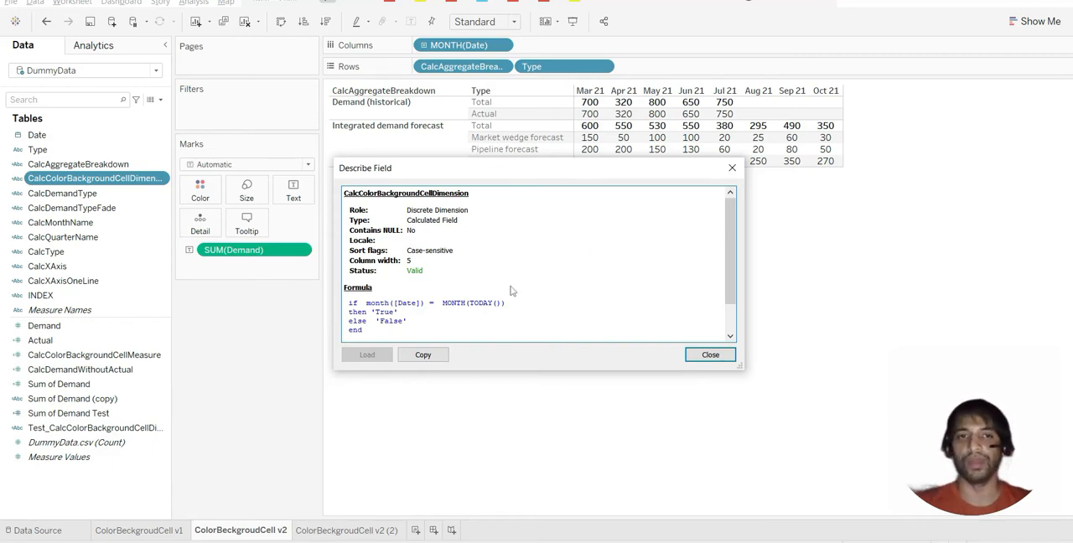
left_click(710, 354)
Color the table's marks by CalcColorBackgroundCellDimension and change the mark type to Square
left_click(81, 179)
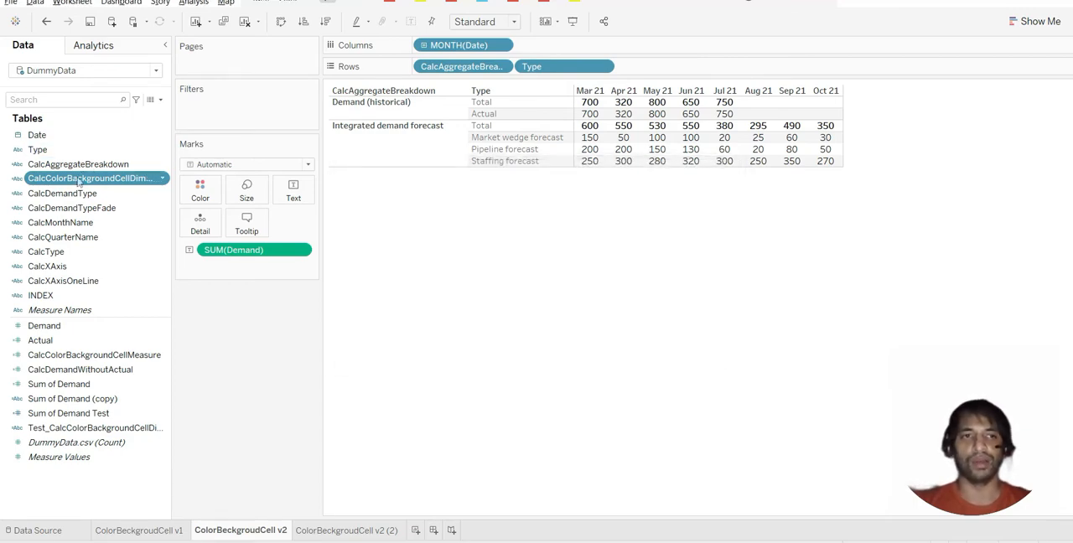
left_click_drag(81, 178, 200, 200)
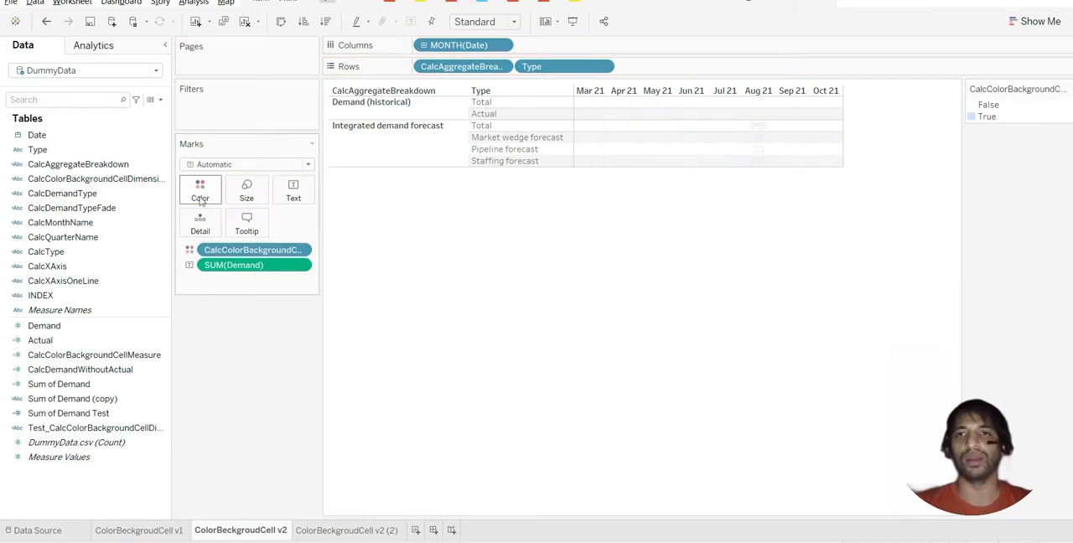
left_click(252, 164)
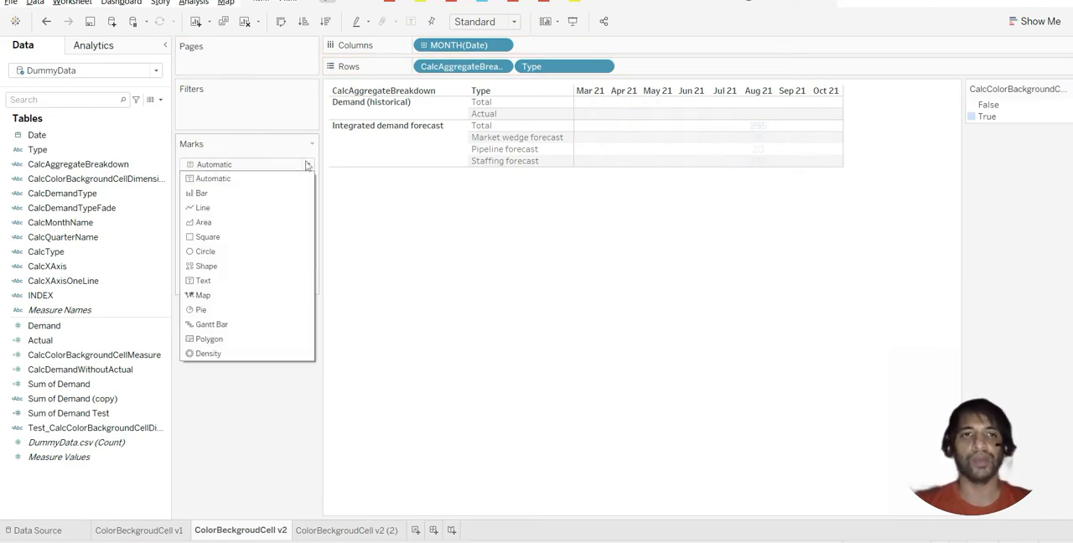
left_click(214, 240)
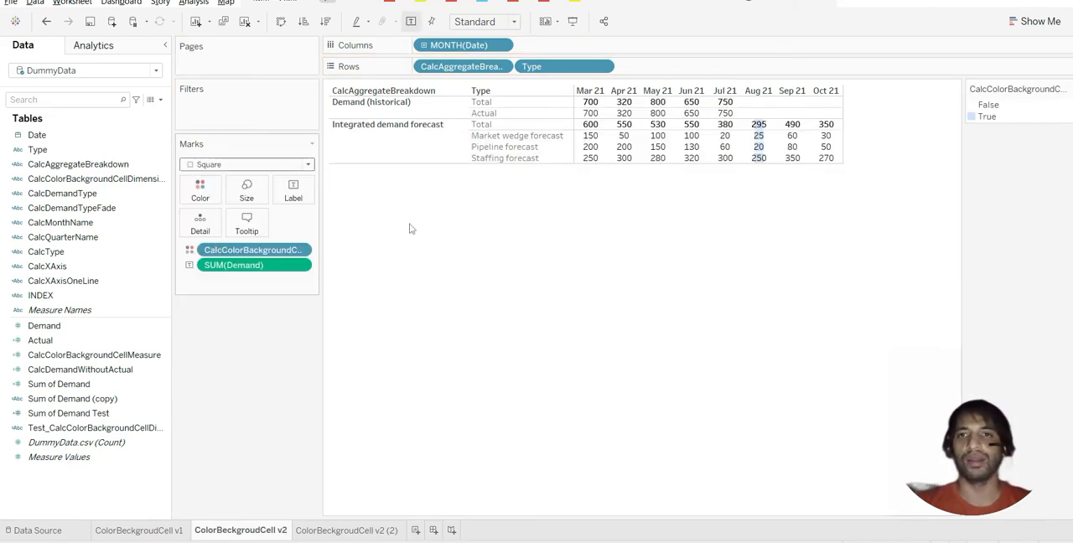
Increase the size of the square marks to about three quarters of the available range so they fill more of each cell
left_click(246, 191)
left_click_drag(276, 223, 309, 226)
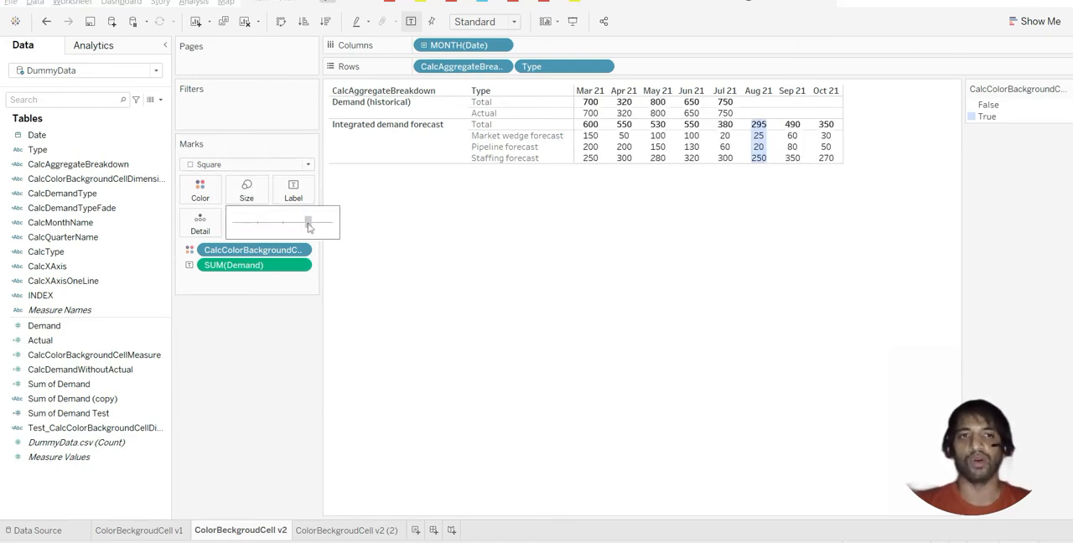
left_click(445, 299)
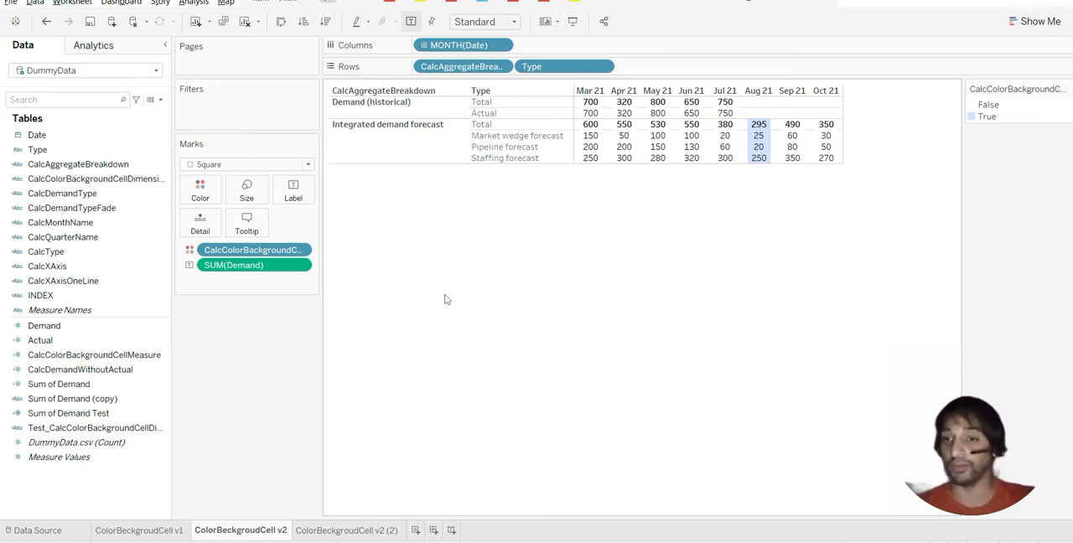
Switch to the Tableau help page on table calculation functions and highlight the LOOKUP (SUM(Sales), 2) example
key("alt+Tab")
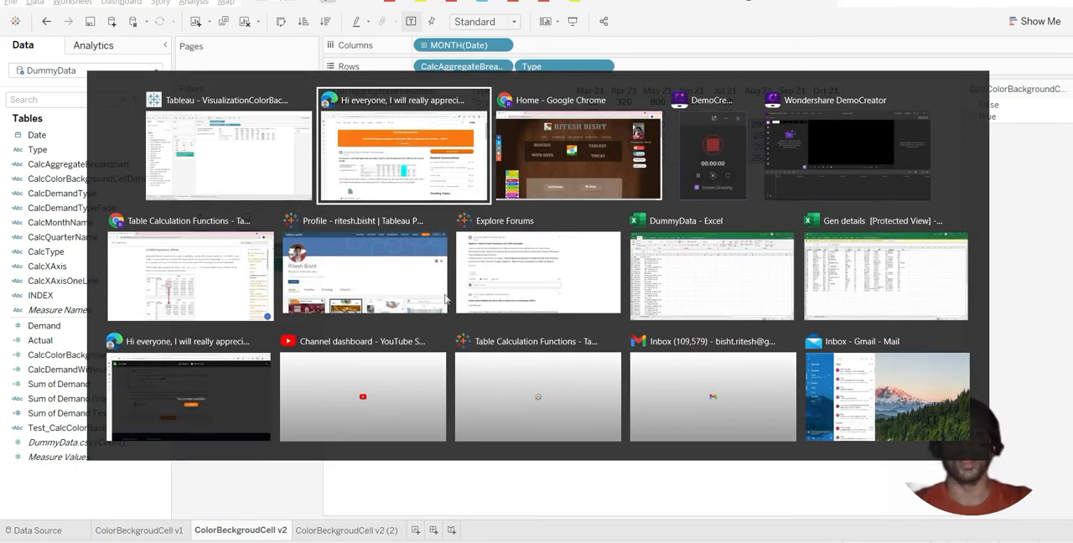
key("alt+Tab")
key("alt+Tab")
key("alt+Tab")
key("alt+Tab")
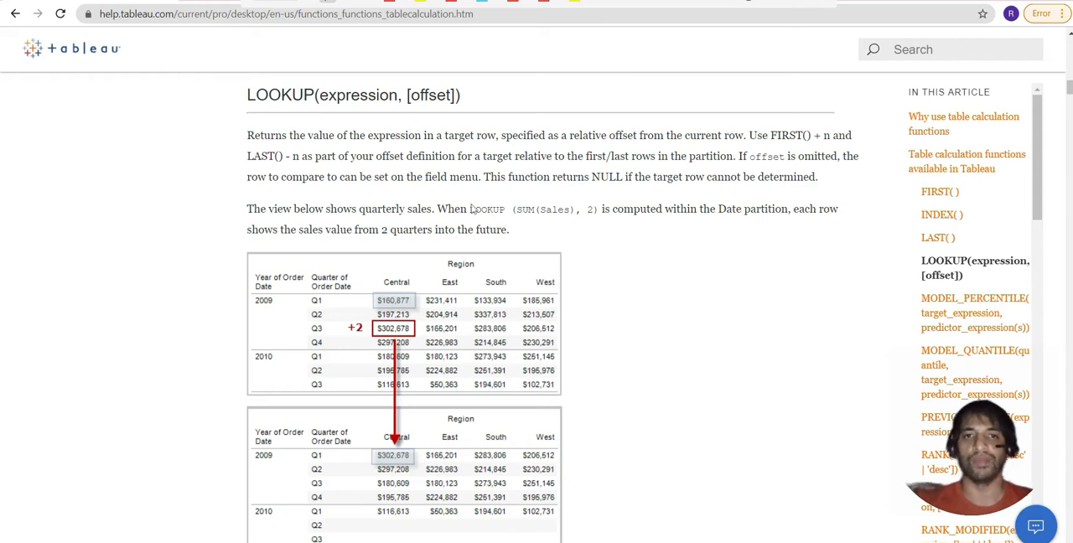
left_click_drag(470, 209, 599, 210)
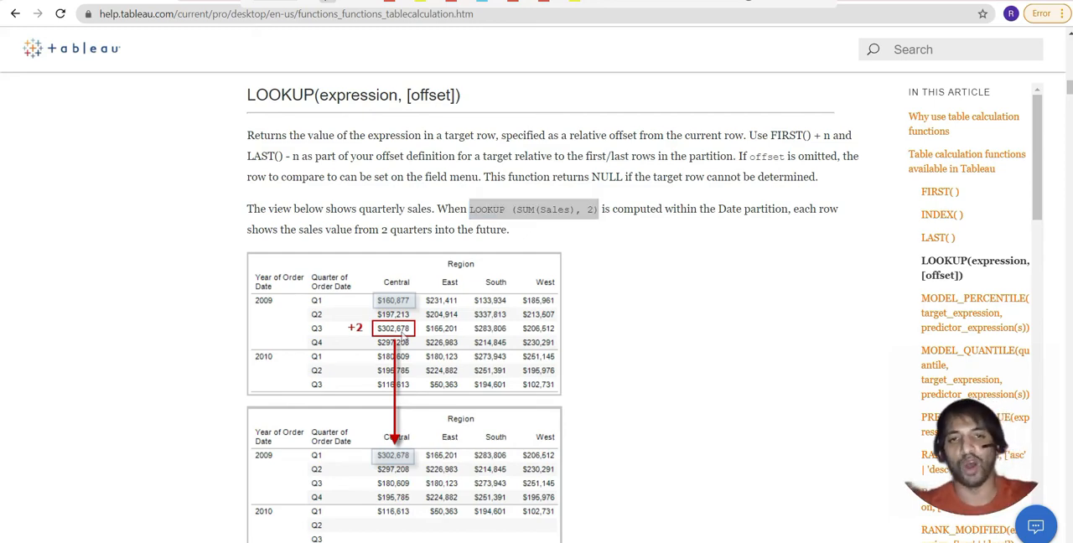
Switch back to Tableau and create a calculated field named Lookup_Month
key("alt+Tab")
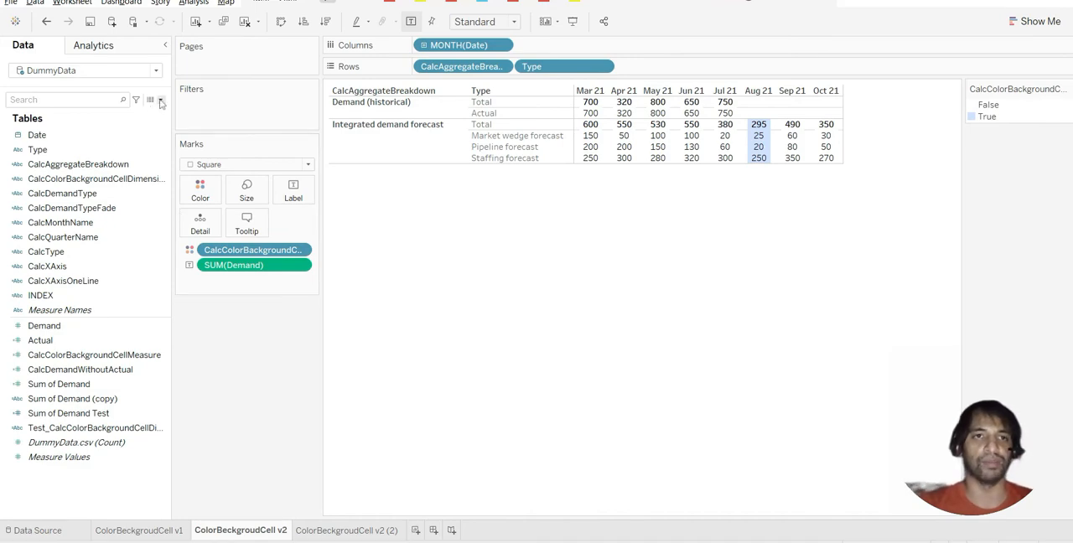
left_click(161, 99)
left_click(141, 114)
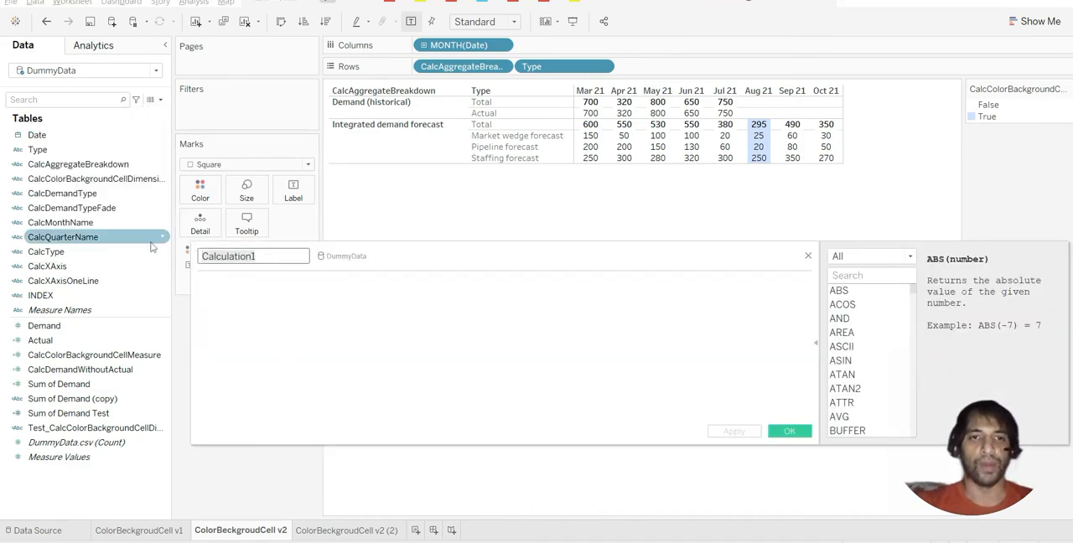
type("Lookup")
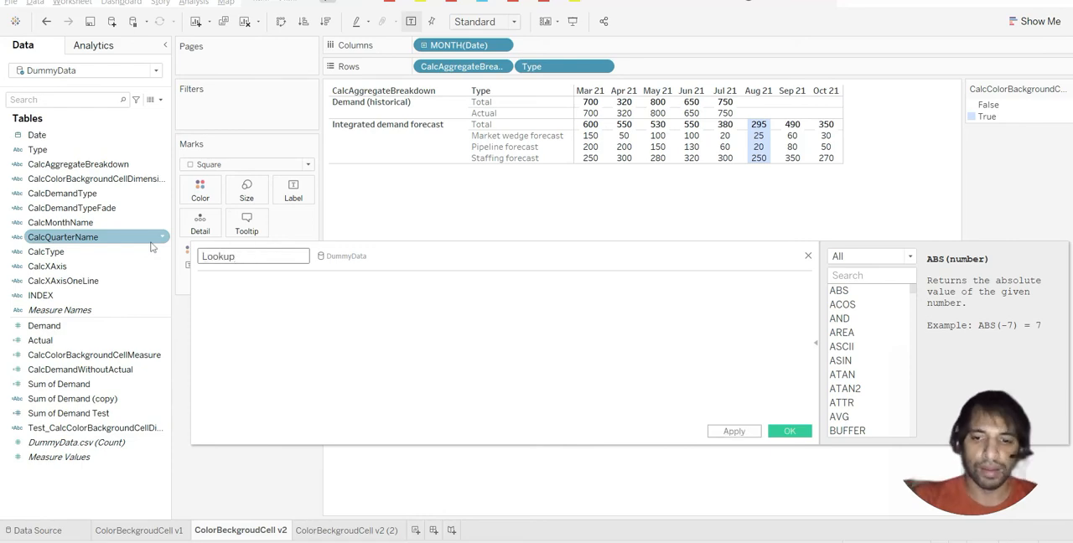
type("_Month")
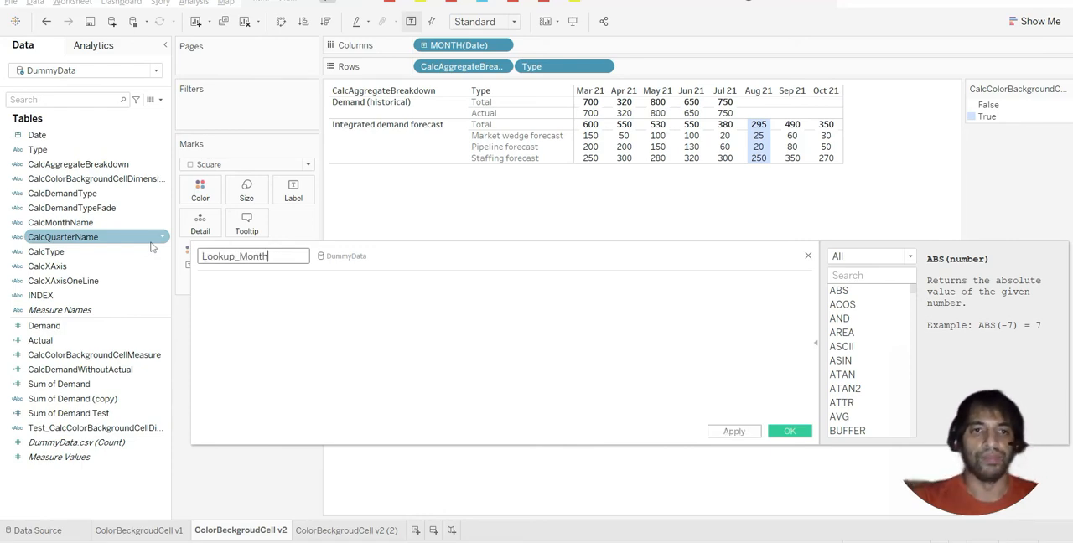
Begin the Lookup_Month formula with the LOOKUP function
left_click(221, 292)
type(";oo")
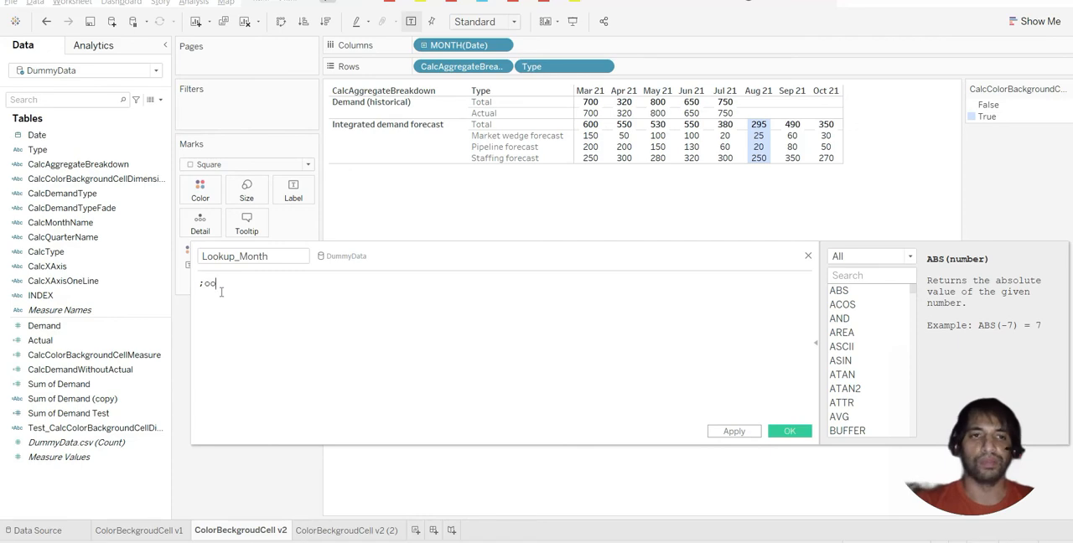
key("BackSpace")
key("BackSpace")
key("BackSpace")
type("loo")
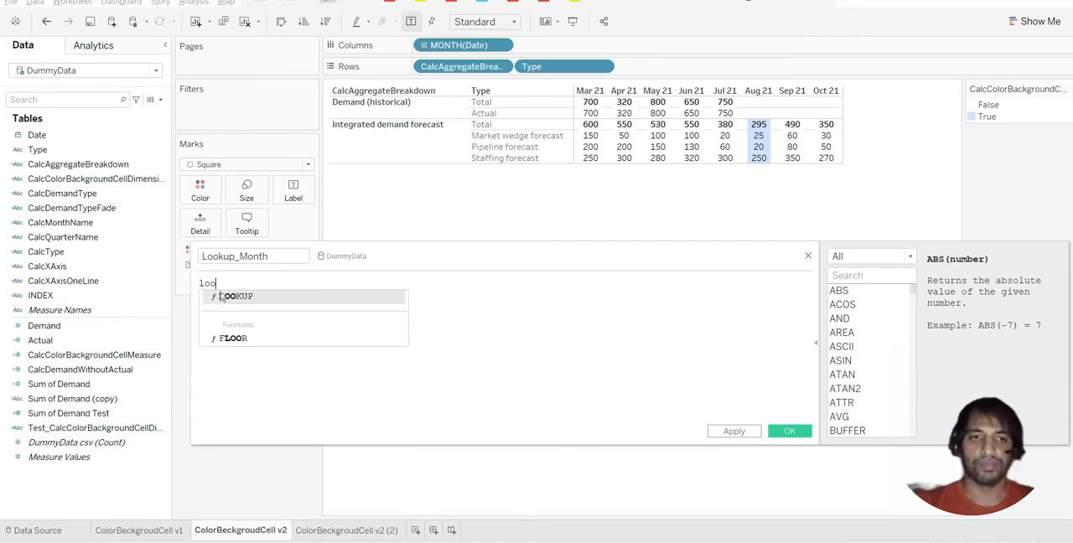
left_click(223, 296)
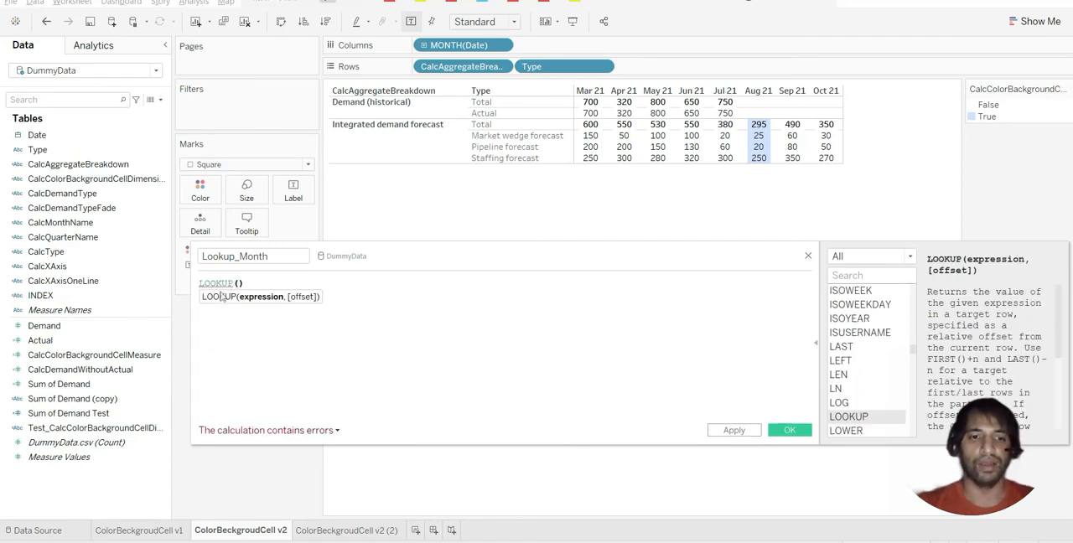
Fill in the LOOKUP arguments with MONTH([Date]) as the expression and 0 as the offset
type("mo")
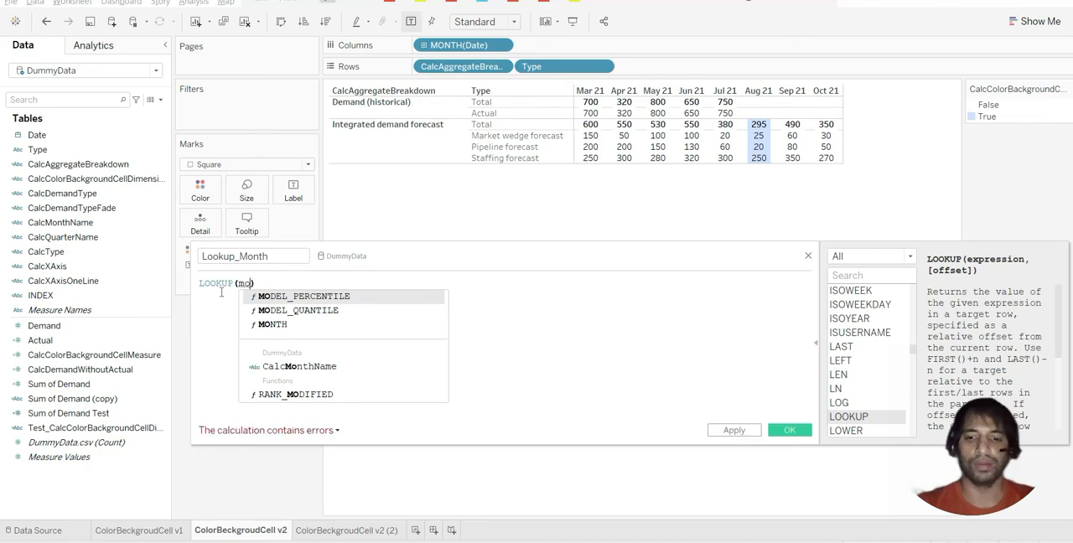
key("Down")
key("Down")
key("Return")
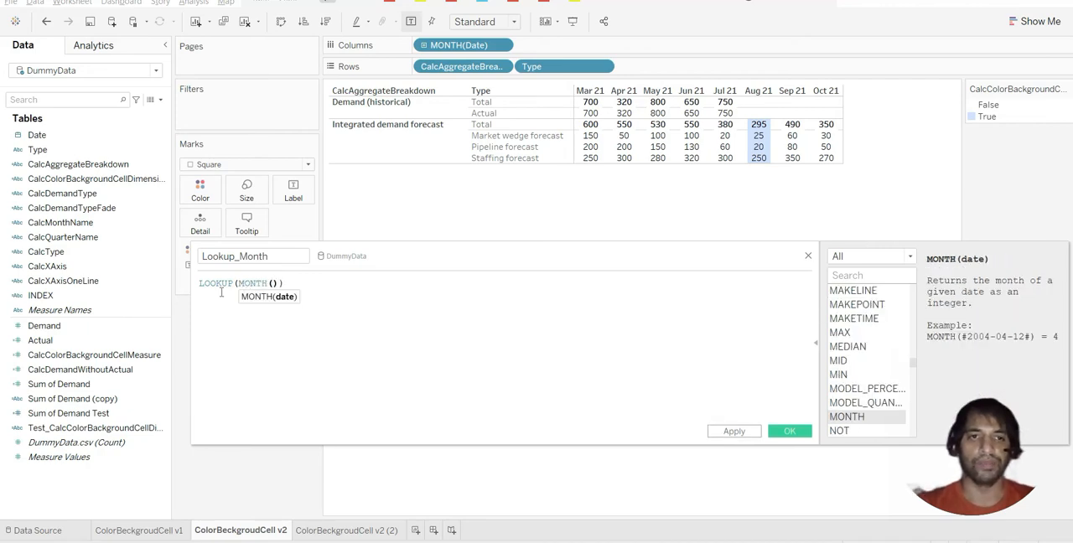
type("date")
key("Return")
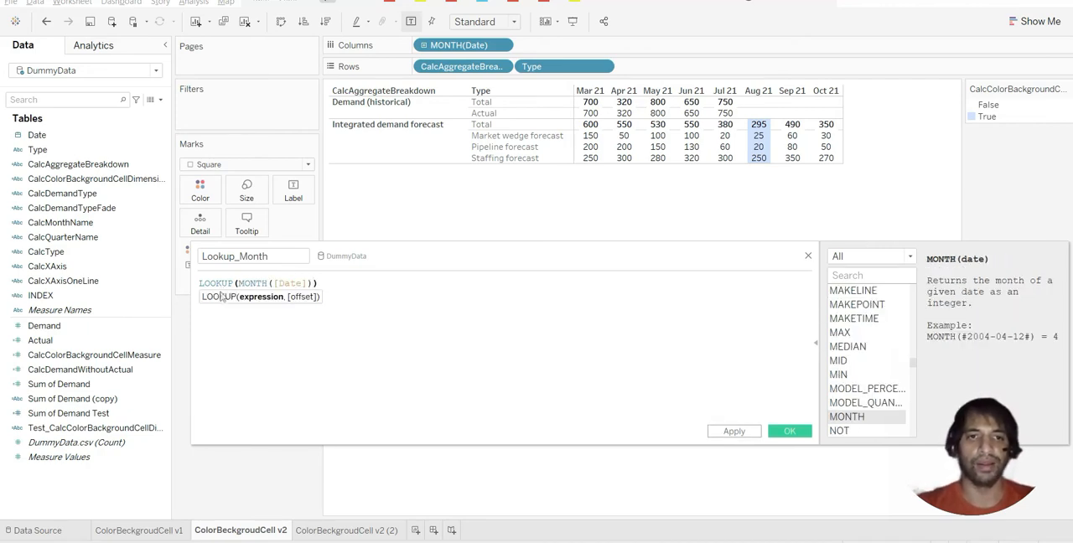
type(",")
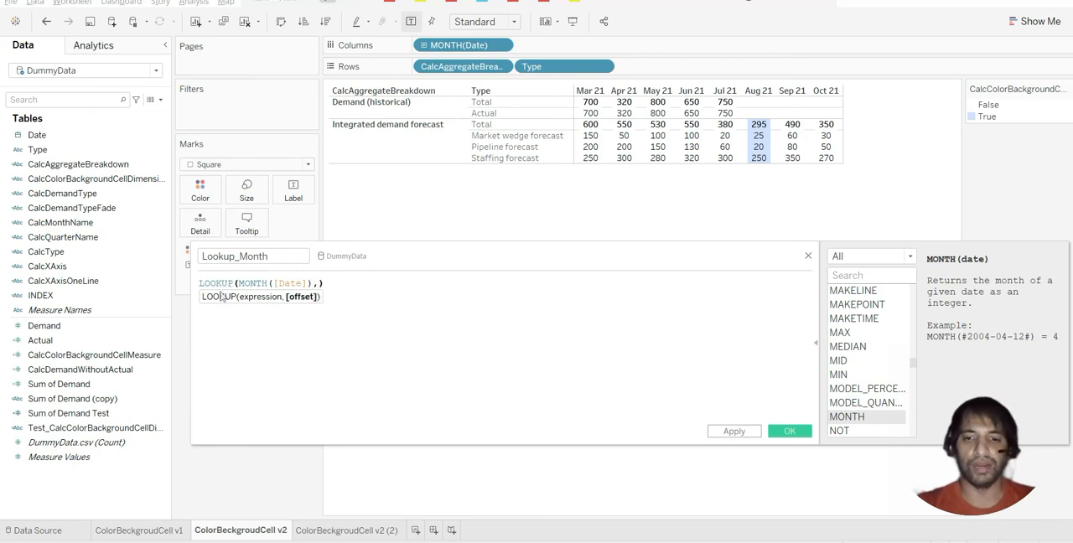
type("0")
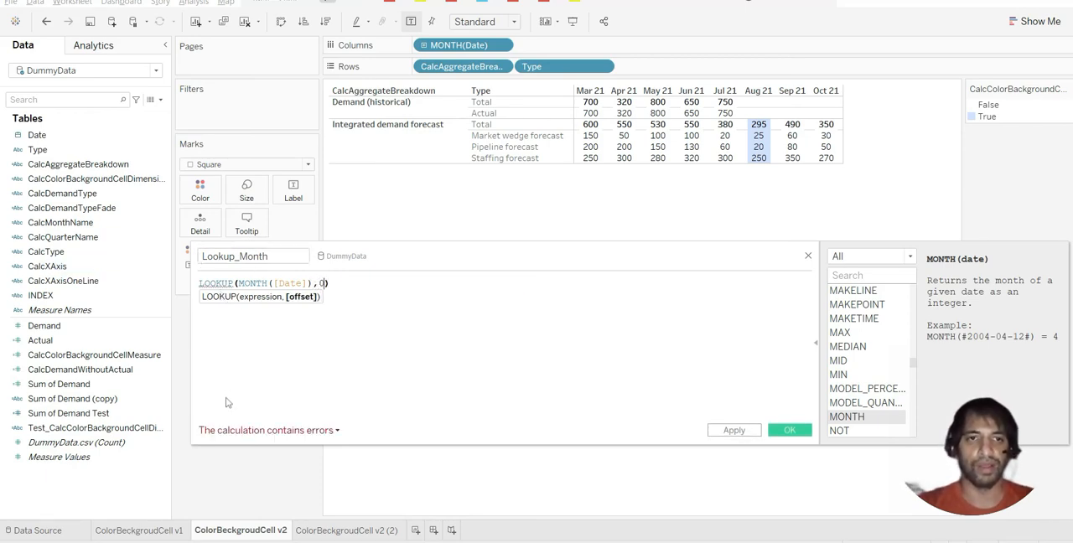
Check the calculation error, correct the formula to LOOKUP(attr(MONTH([Date])),0), and save the field
left_click(226, 431)
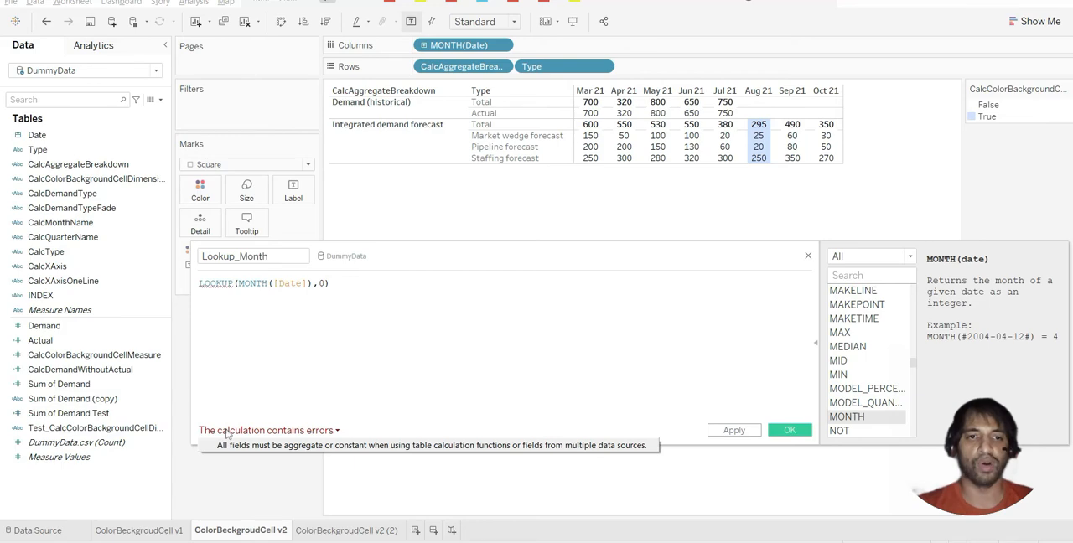
left_click(238, 283)
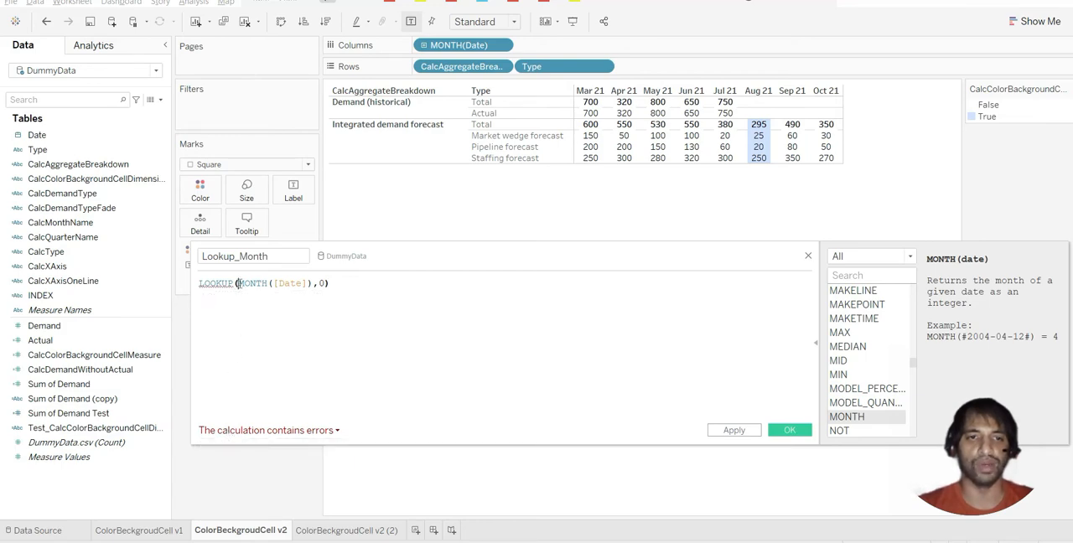
type("Attr")
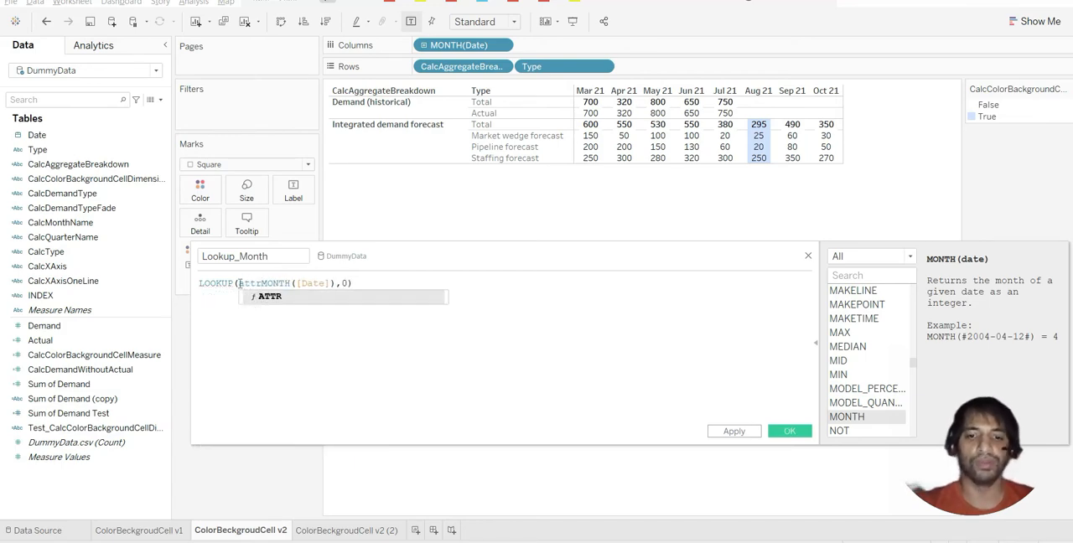
key("BackSpace")
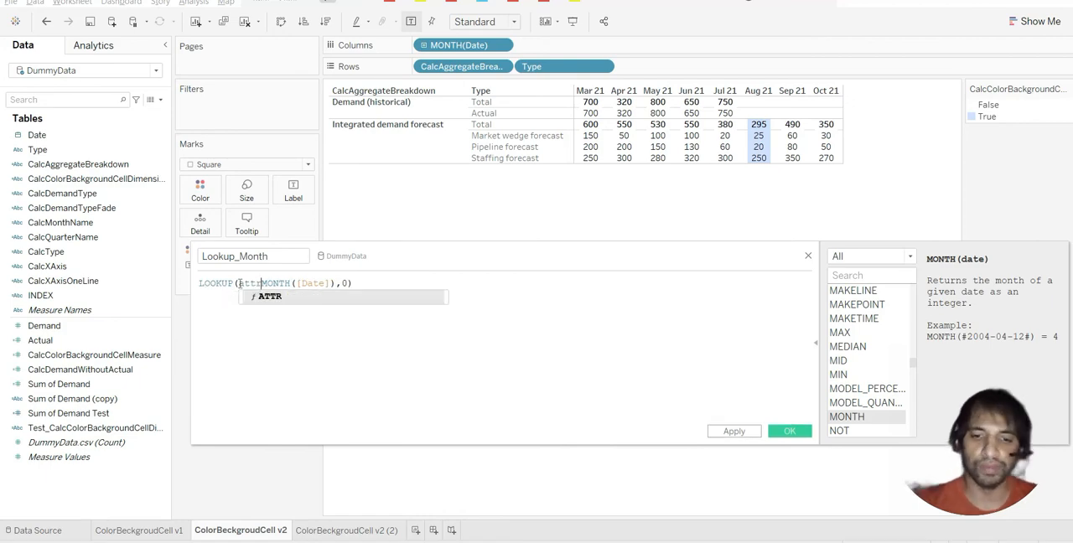
type("(")
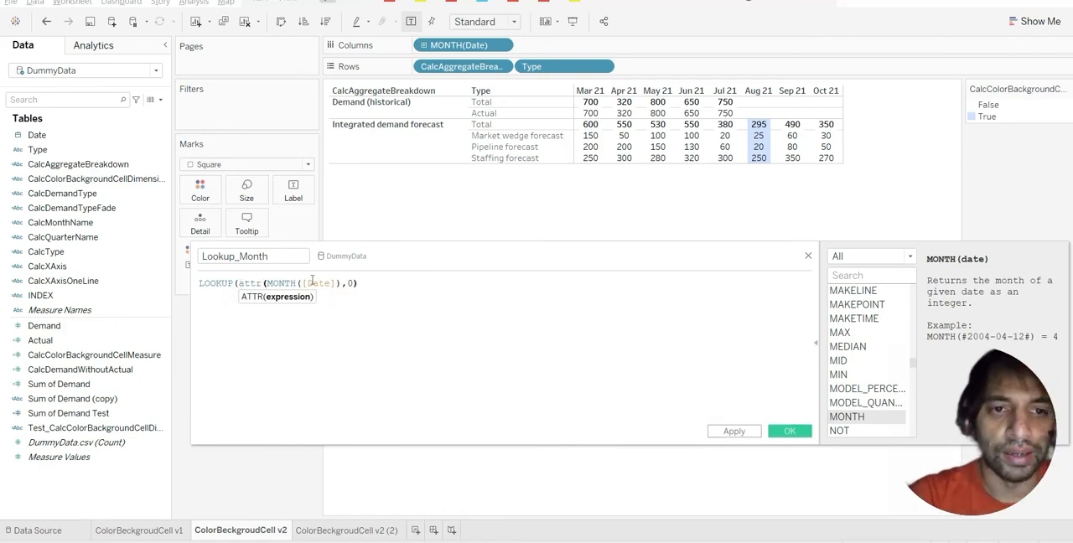
left_click(343, 282)
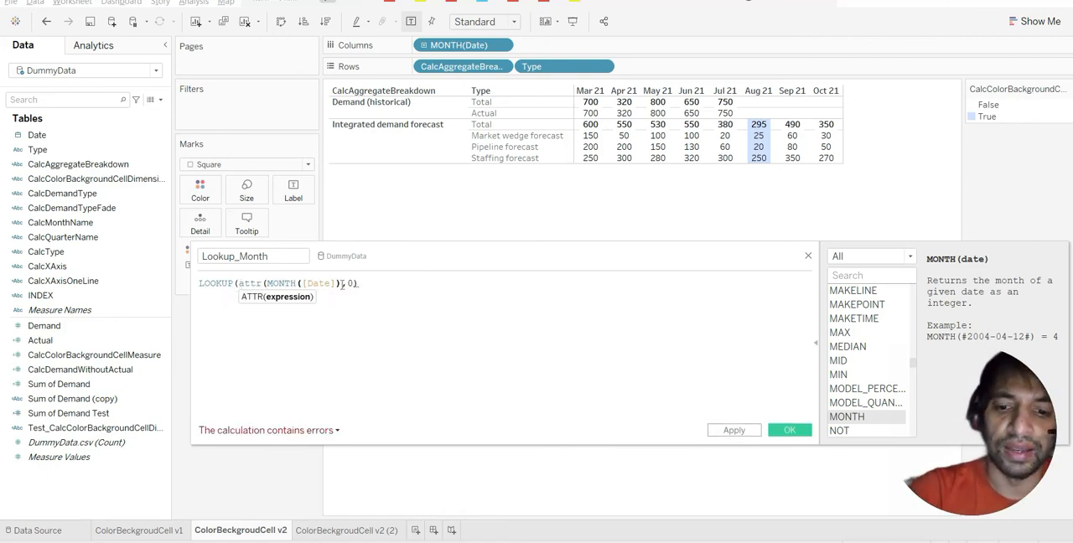
type(")")
left_click_drag(425, 258, 427, 243)
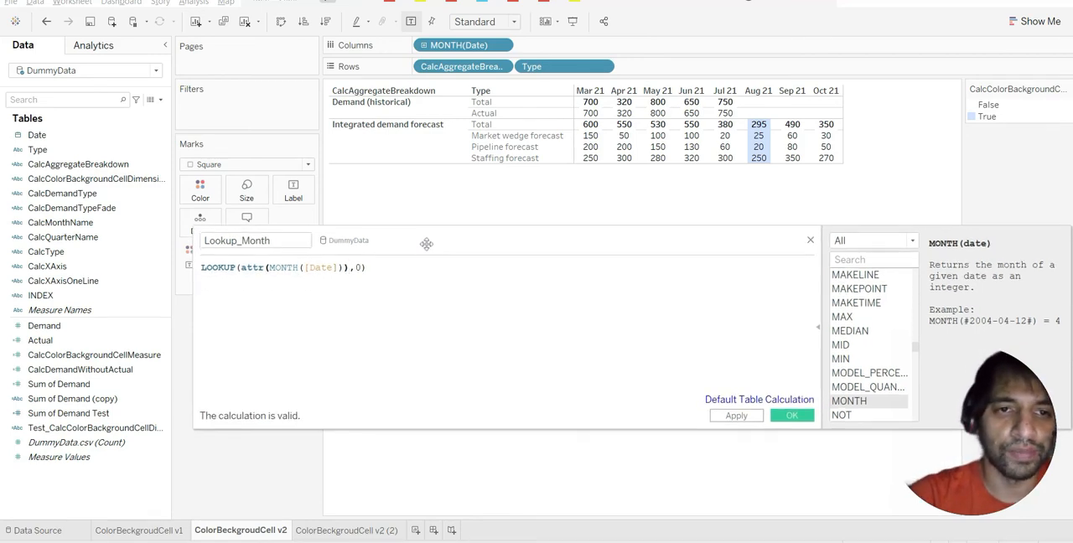
left_click(735, 415)
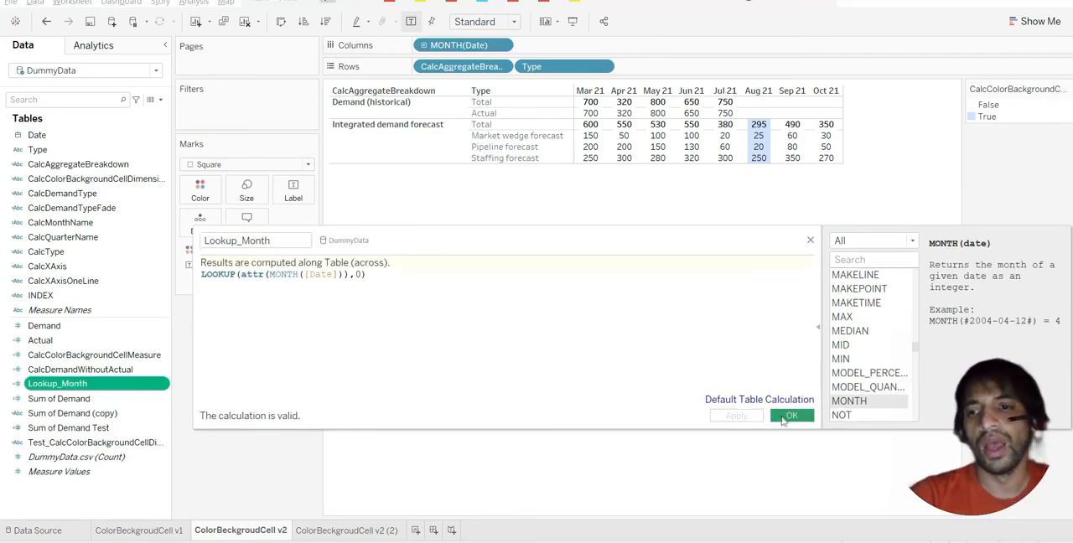
left_click(785, 418)
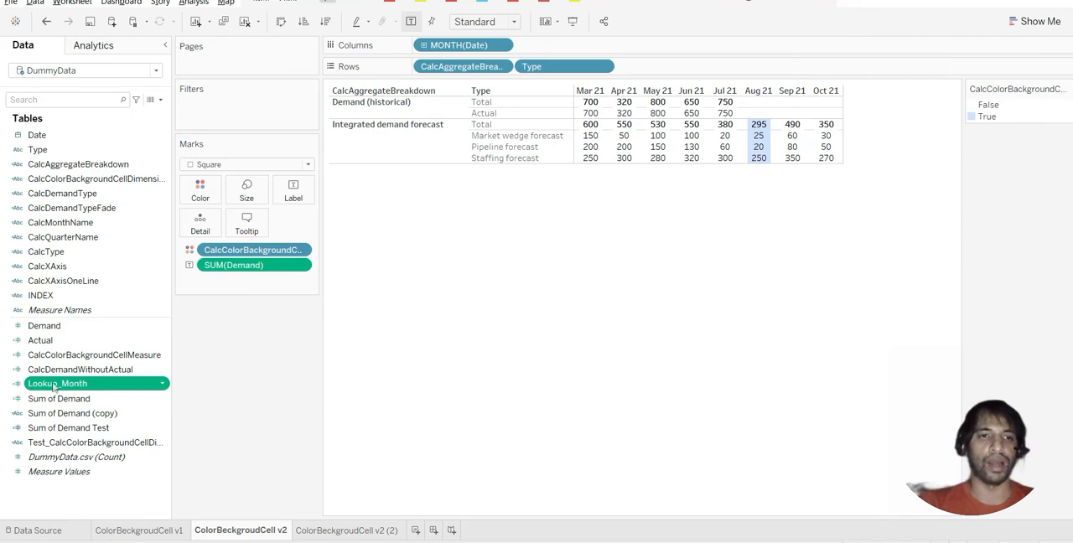
Replace SUM(Demand) with Lookup_Month as the mark label and set the mark type to Automatic
left_click_drag(54, 386, 295, 199)
left_click_drag(246, 280, 222, 351)
left_click(251, 164)
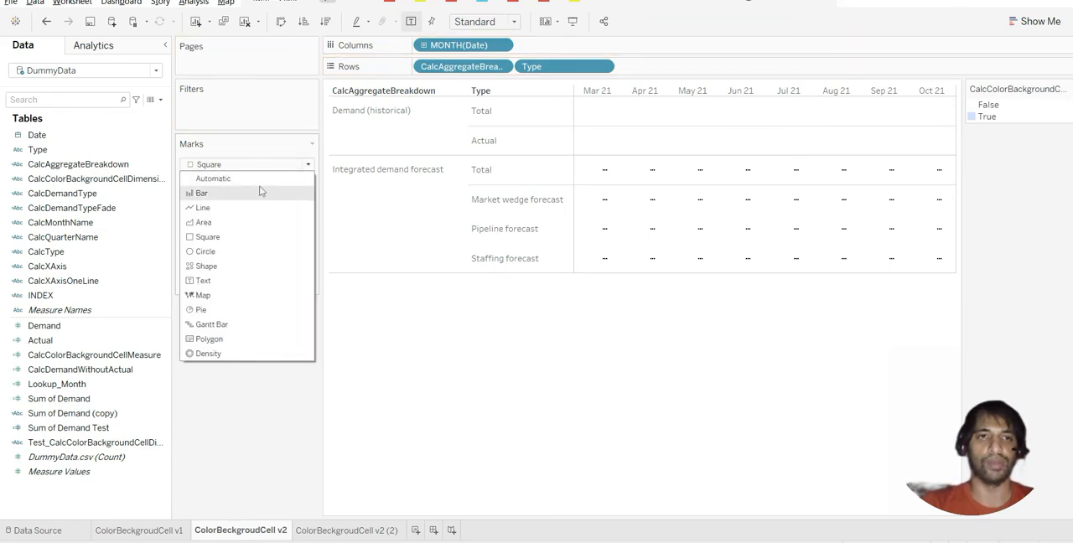
left_click(250, 178)
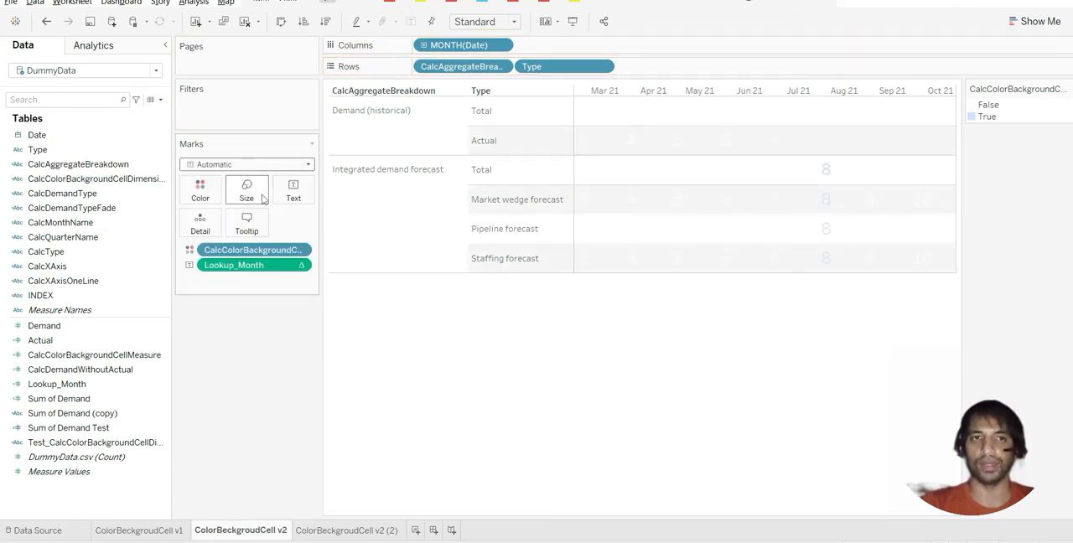
Remove the background color field from the marks and reduce the size of the month numbers in the table
left_click_drag(232, 251, 228, 322)
left_click(246, 189)
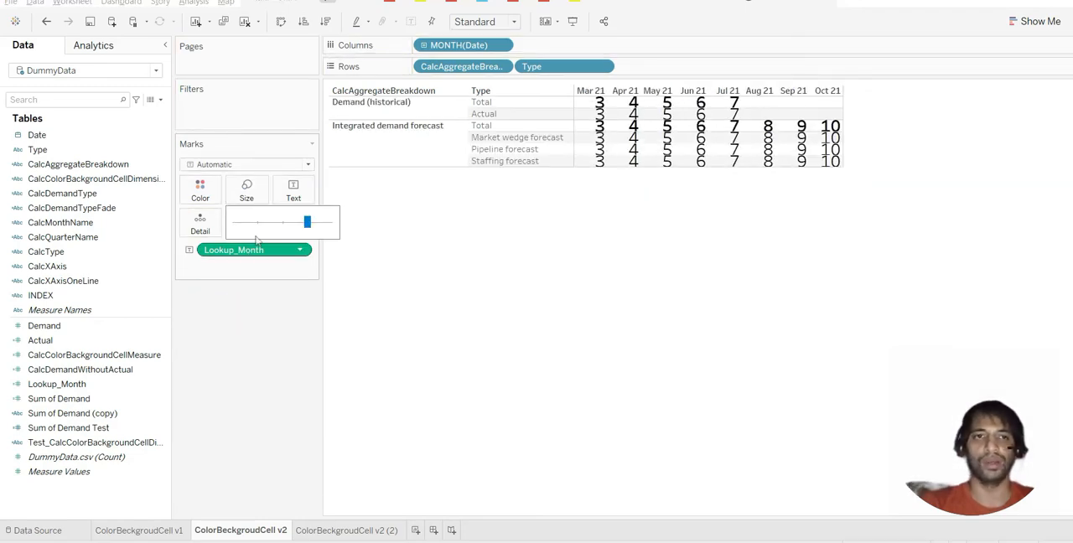
left_click(276, 223)
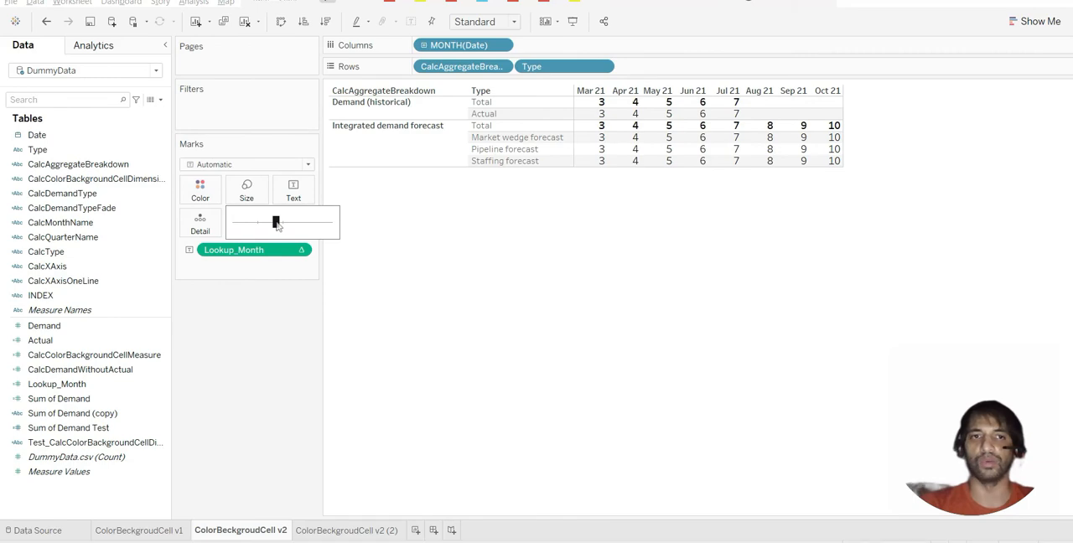
left_click(546, 337)
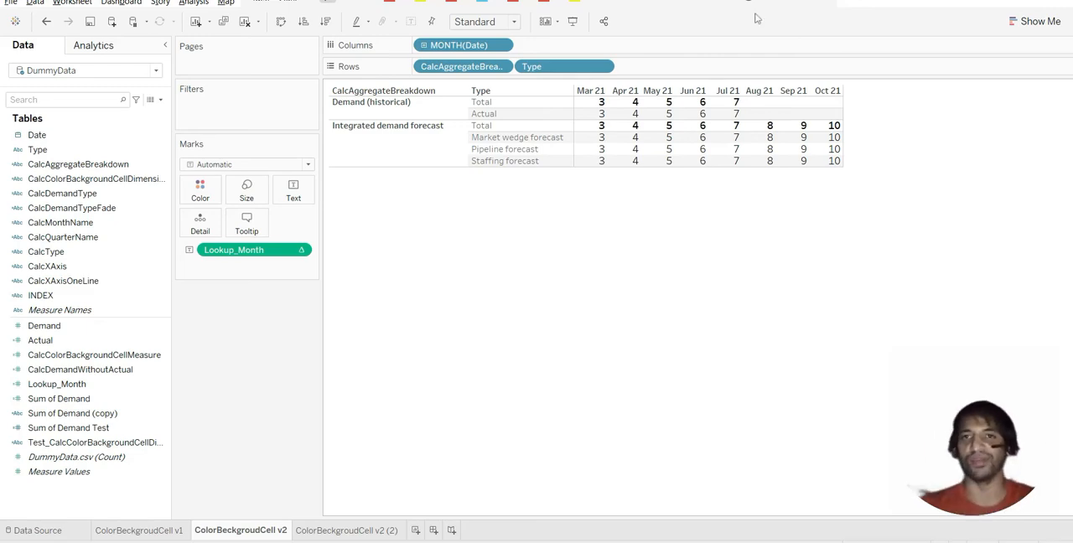
Edit Lookup_Month to use an offset of -1, apply the change, and move the calculation editor clear of the table
mouse_move(767, 106)
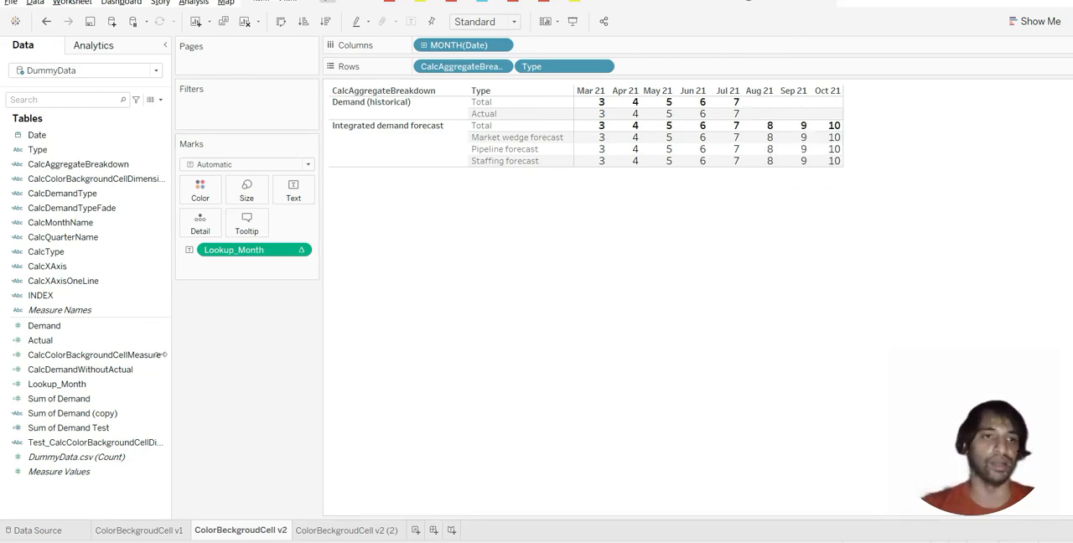
right_click(90, 386)
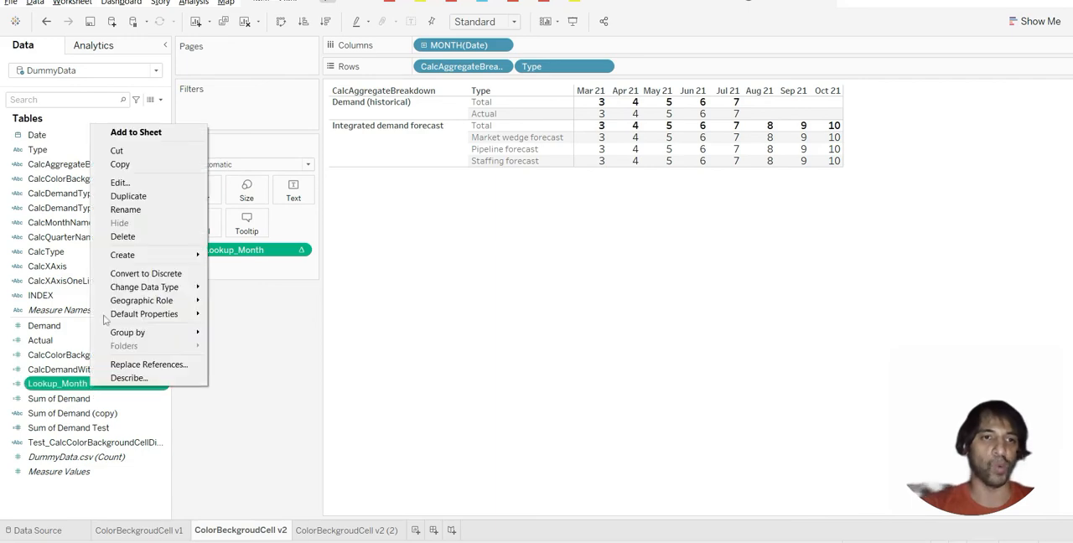
left_click(117, 180)
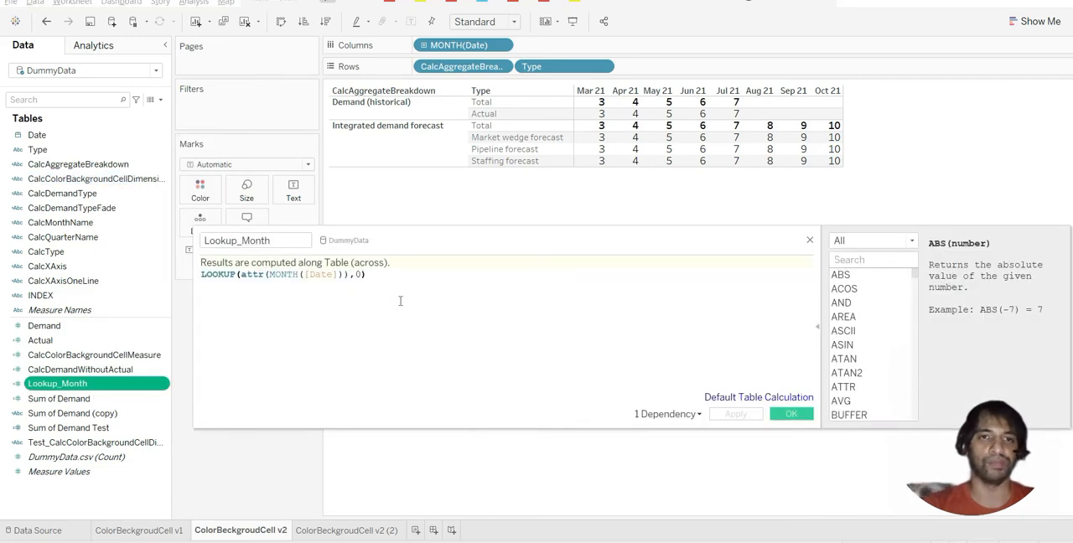
left_click(362, 275)
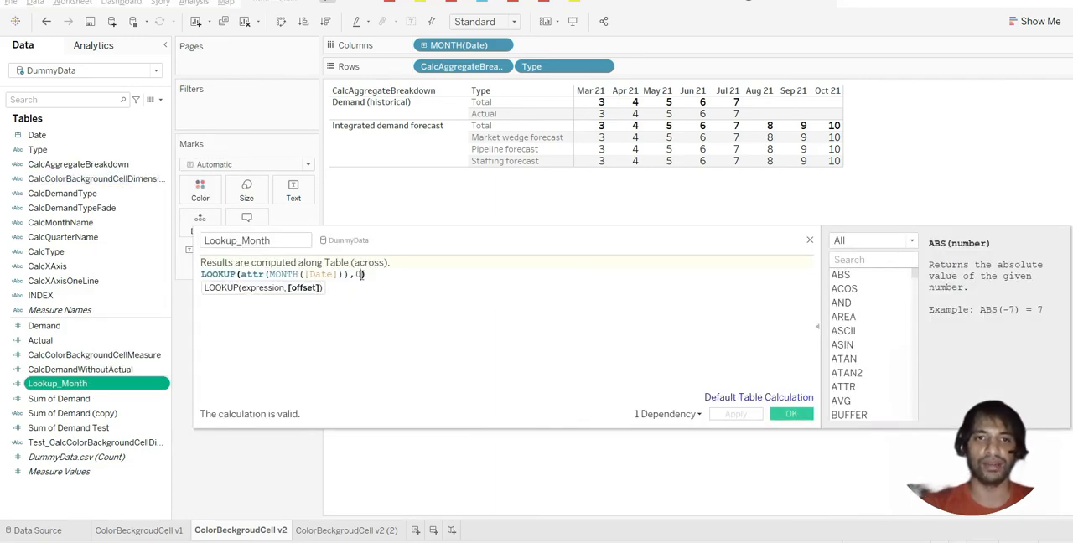
key("BackSpace")
type("-1")
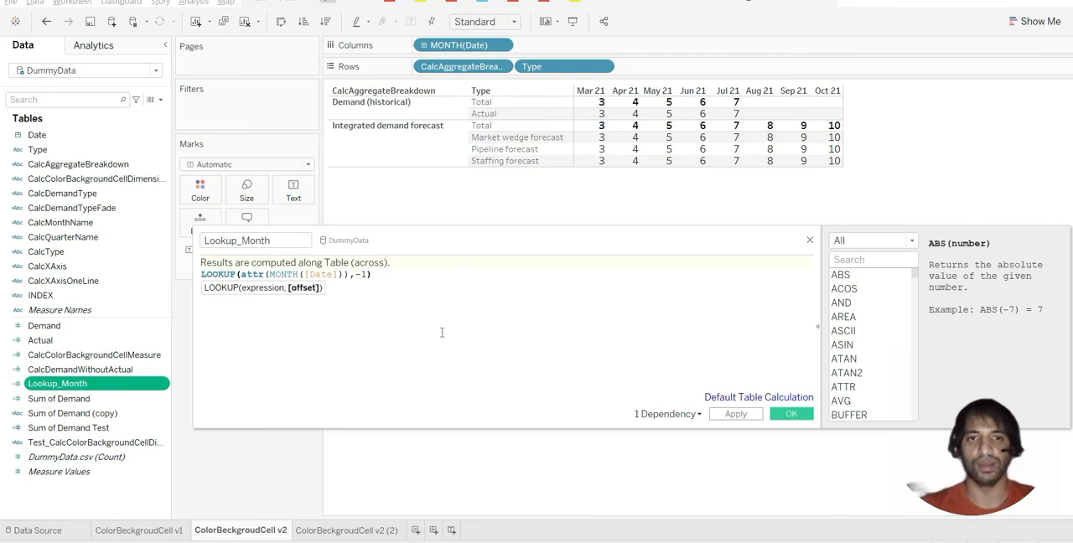
left_click(720, 417)
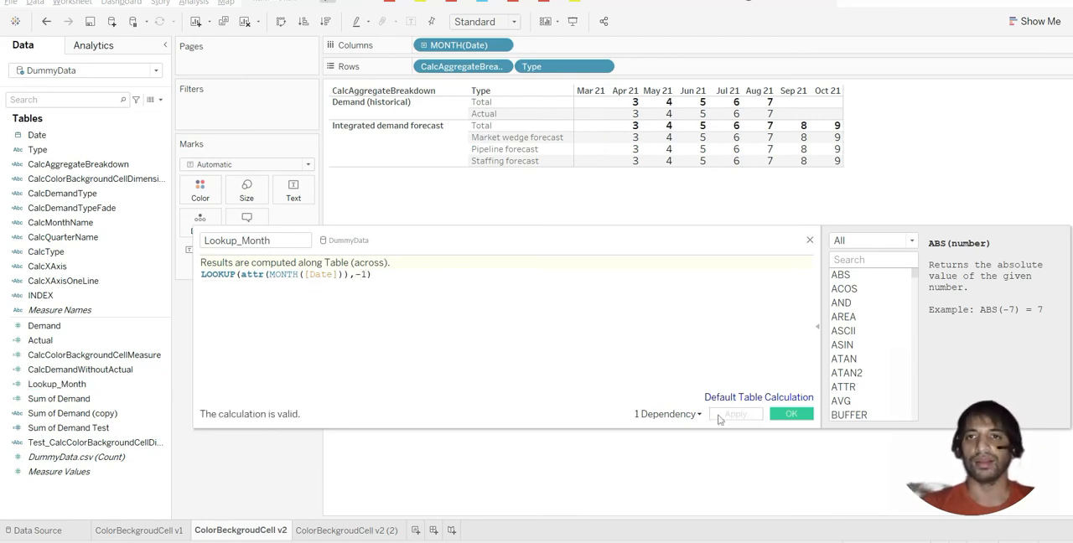
left_click_drag(603, 244, 627, 344)
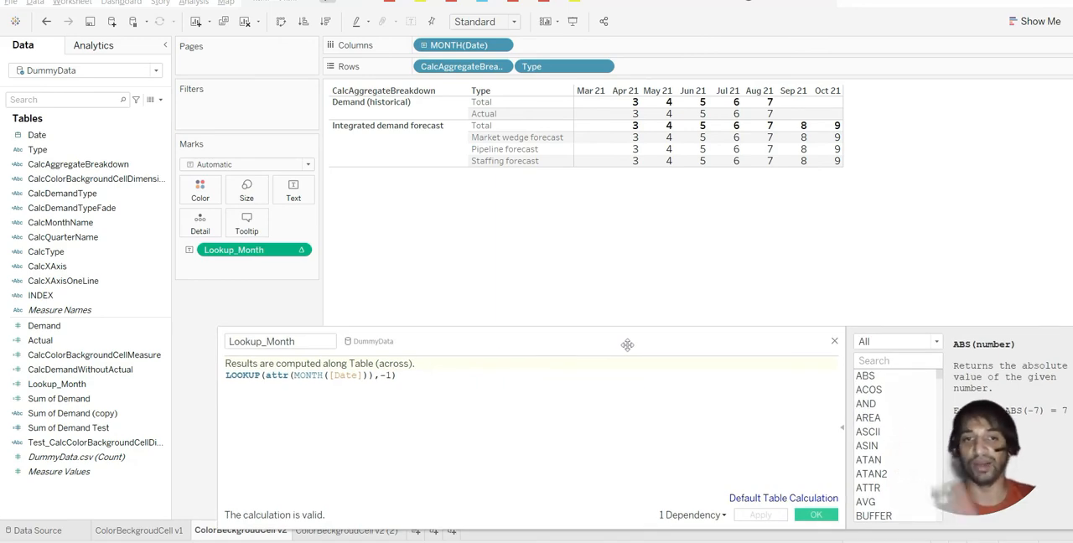
Extend the Lookup_Month formula with =MONTH(TODAY()) to compare the looked-up month with the current month
left_click(412, 377)
type("=")
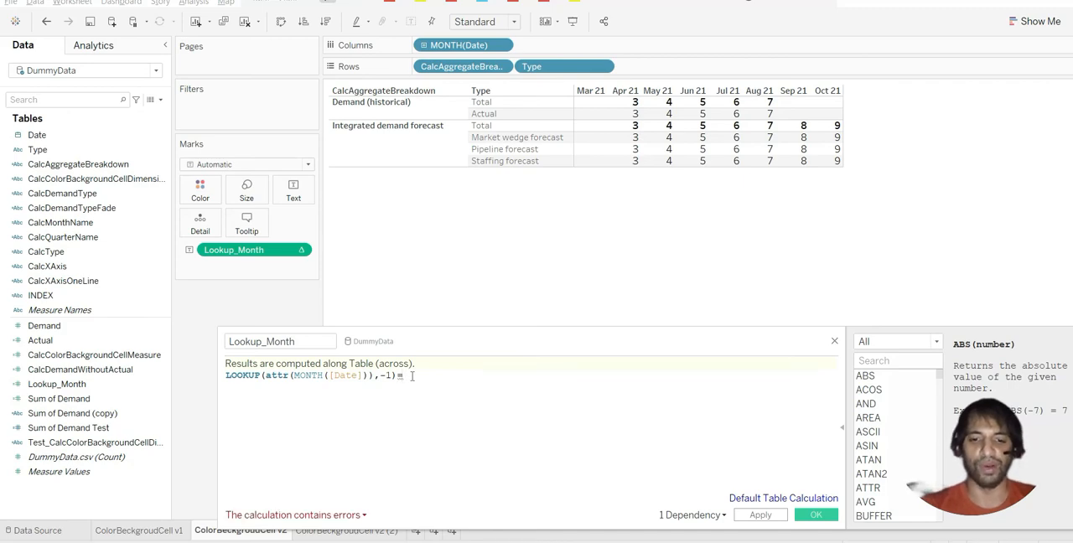
type("mo")
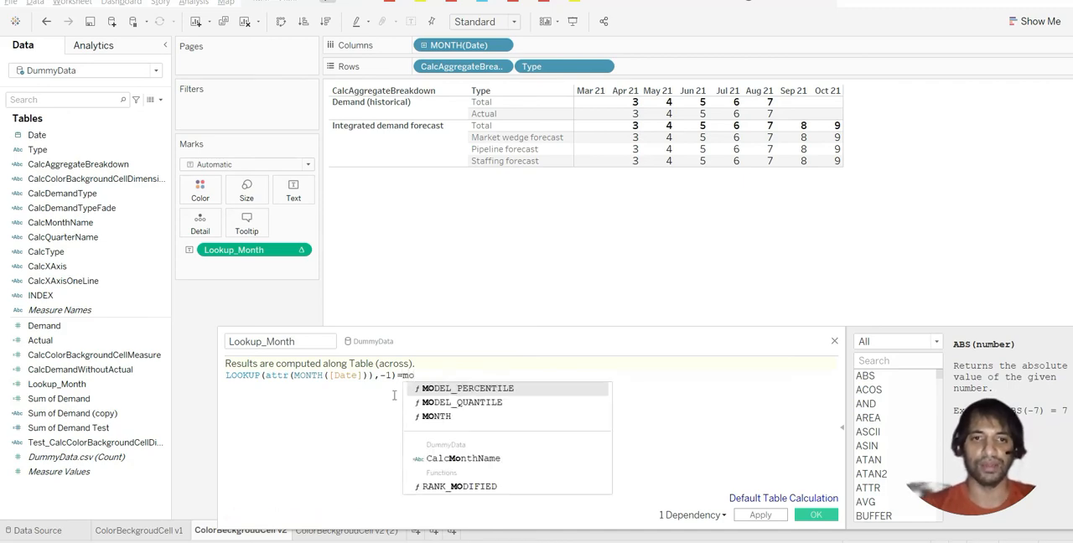
key("Down")
key("Down")
key("Return")
type("da)")
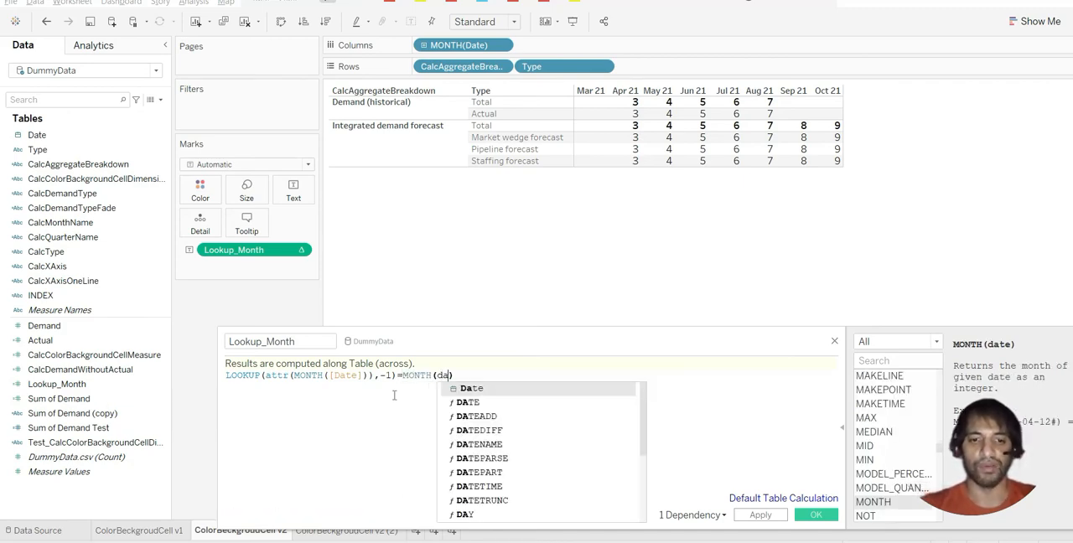
key("BackSpace")
type("to")
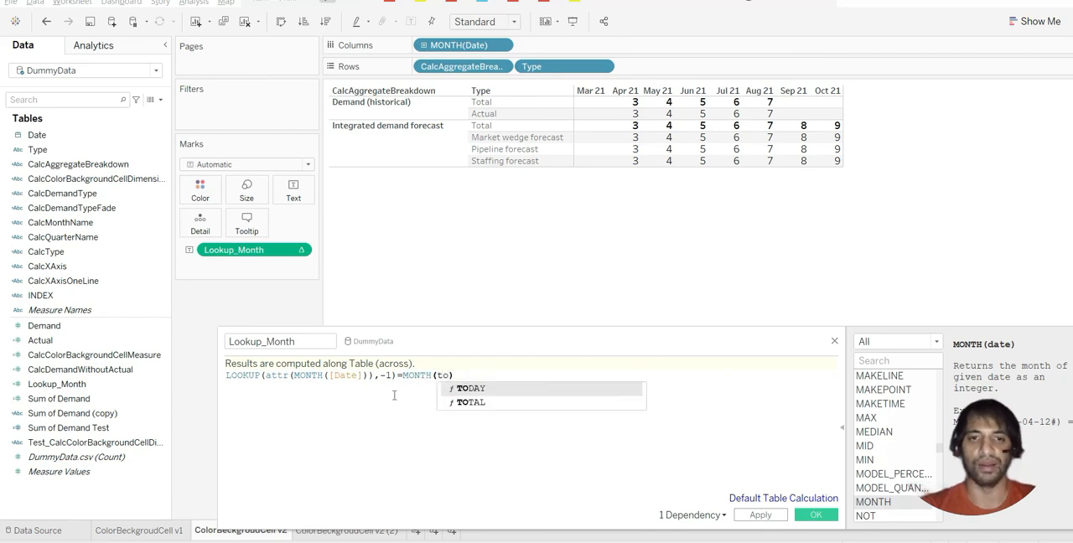
key("Return")
left_click_drag(505, 350, 514, 306)
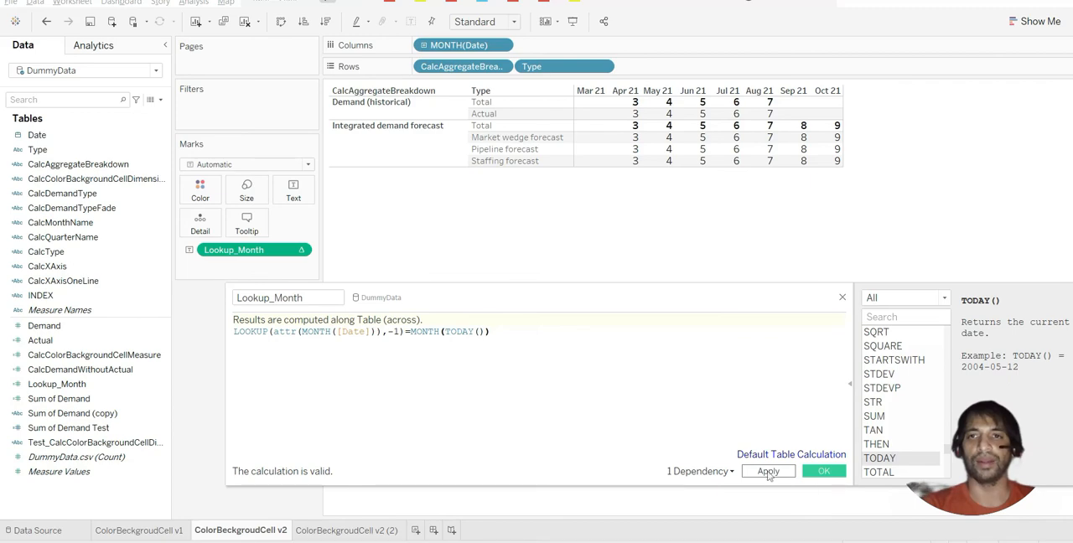
Subtract 1 from MONTH(TODAY()) in the Lookup_Month formula and save the calculation
left_click(768, 472)
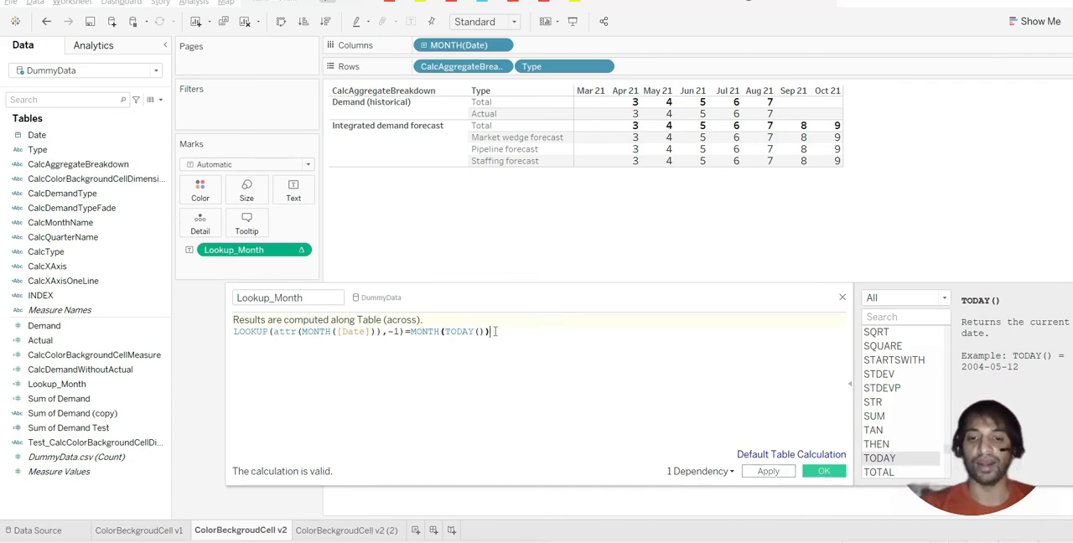
type("-1")
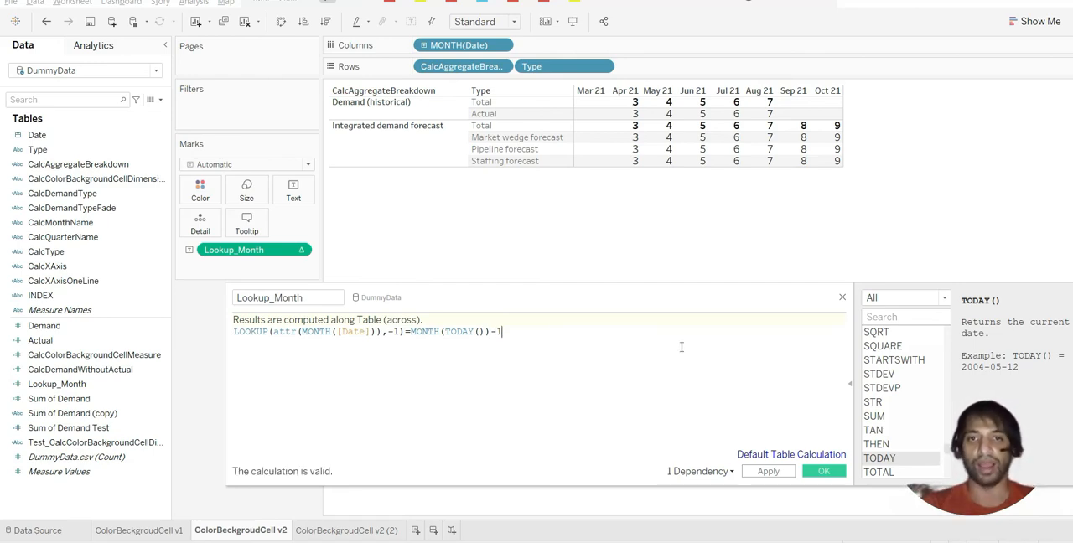
left_click(778, 473)
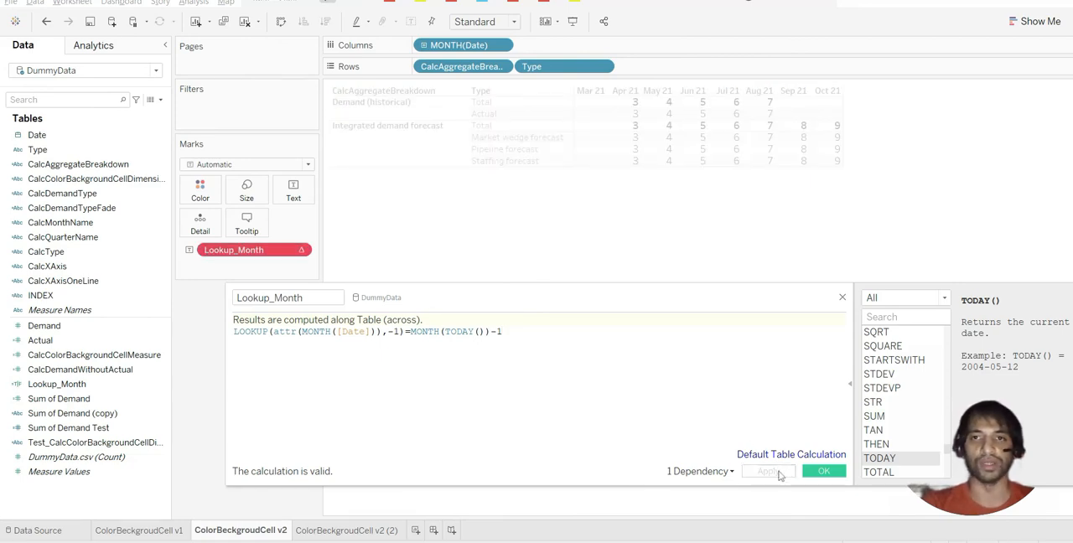
left_click(824, 472)
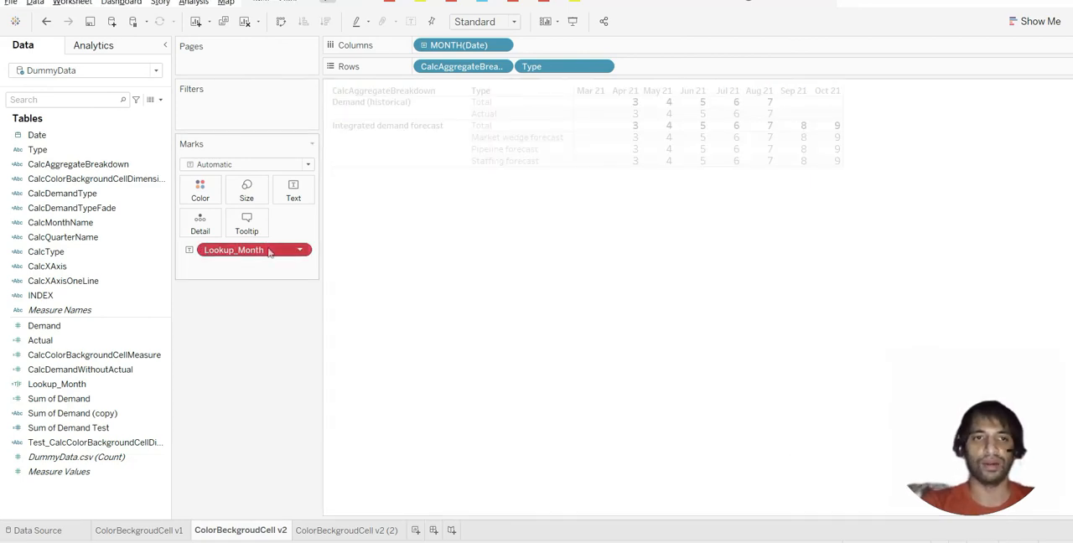
Color the marks by Lookup_Month instead of showing it as text, and check the True marks by highlighting them from the legend
left_click_drag(268, 251, 250, 303)
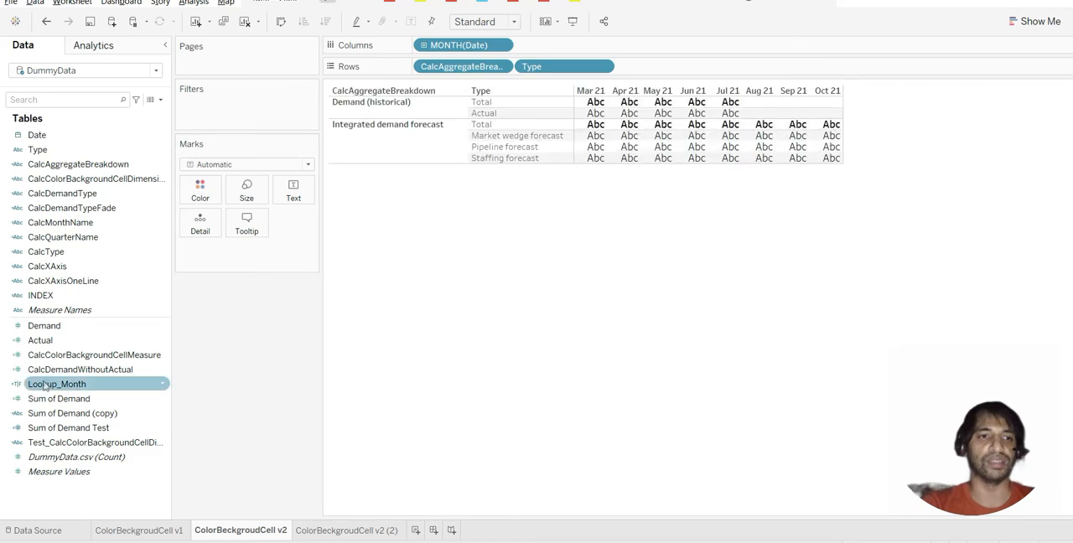
left_click_drag(44, 386, 194, 193)
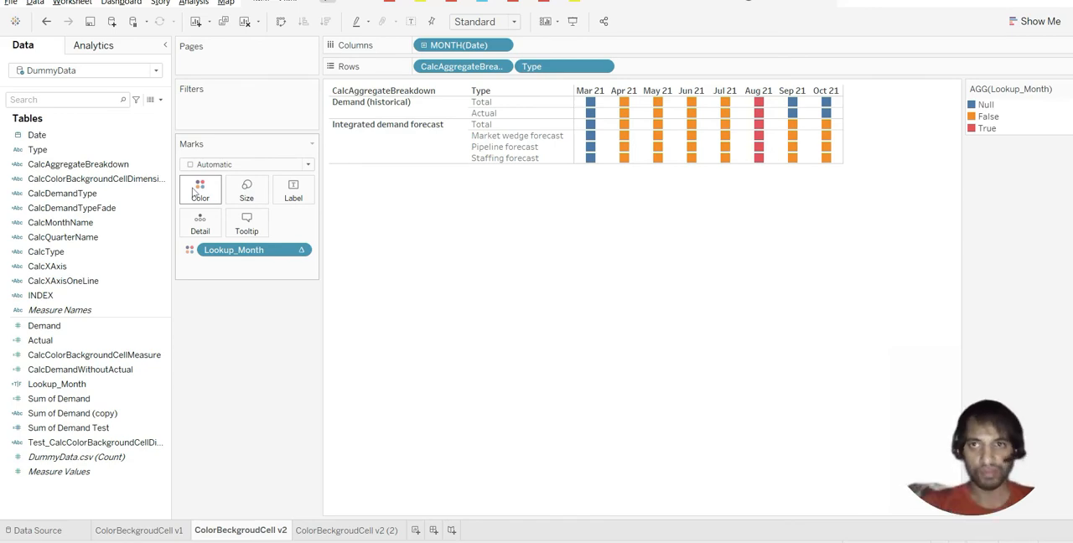
left_click(974, 135)
left_click(766, 240)
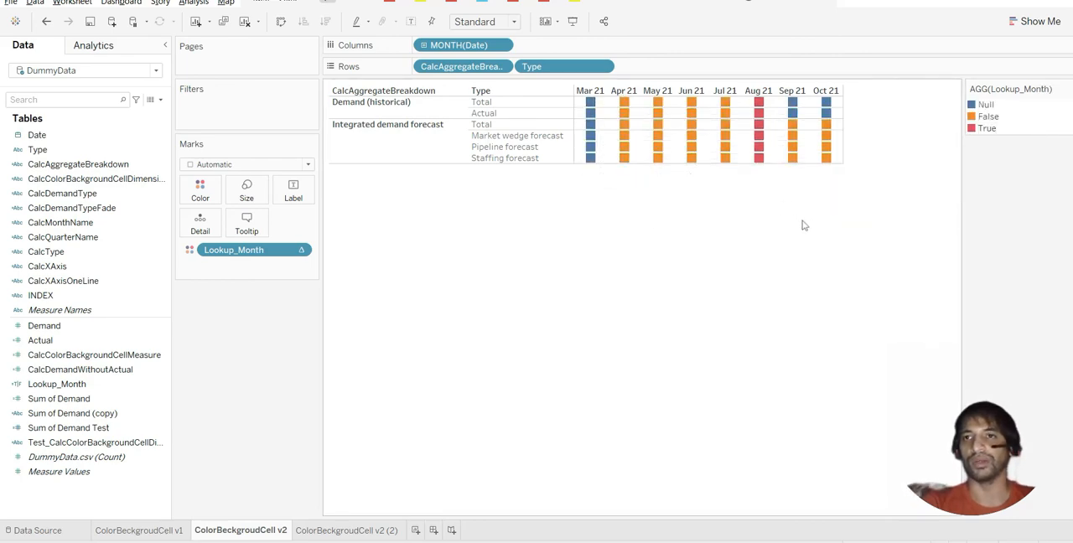
left_click(973, 130)
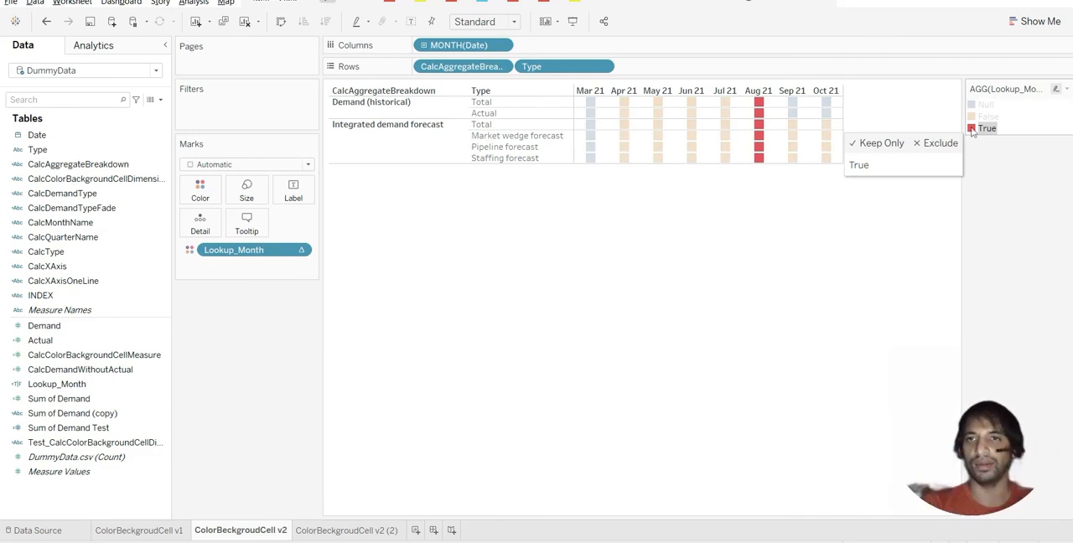
left_click(979, 174)
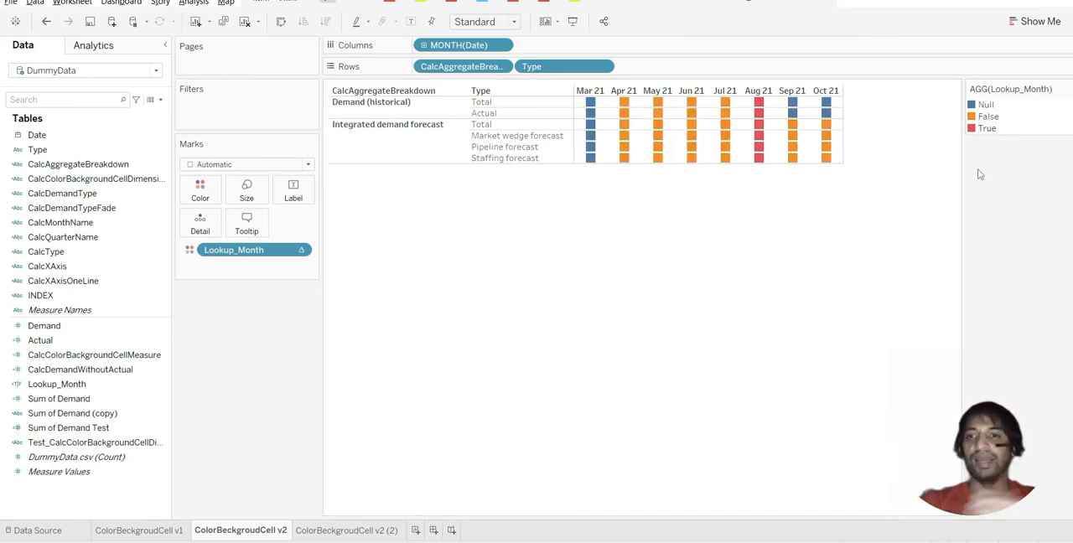
Wrap the Lookup_Month comparison in an IF statement that returns 'True' when it matches, else 'False', and save the field
right_click(98, 386)
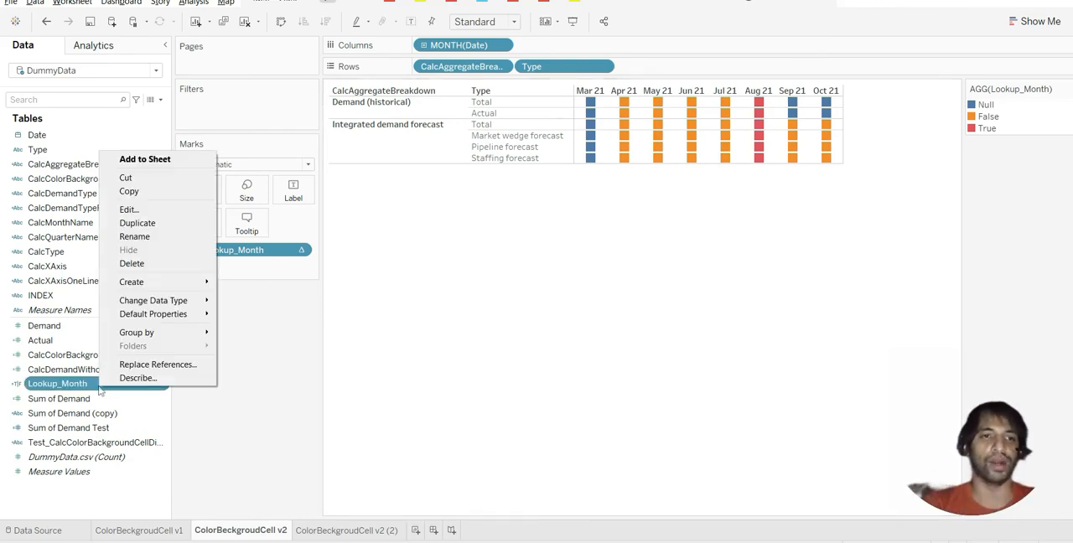
left_click(141, 210)
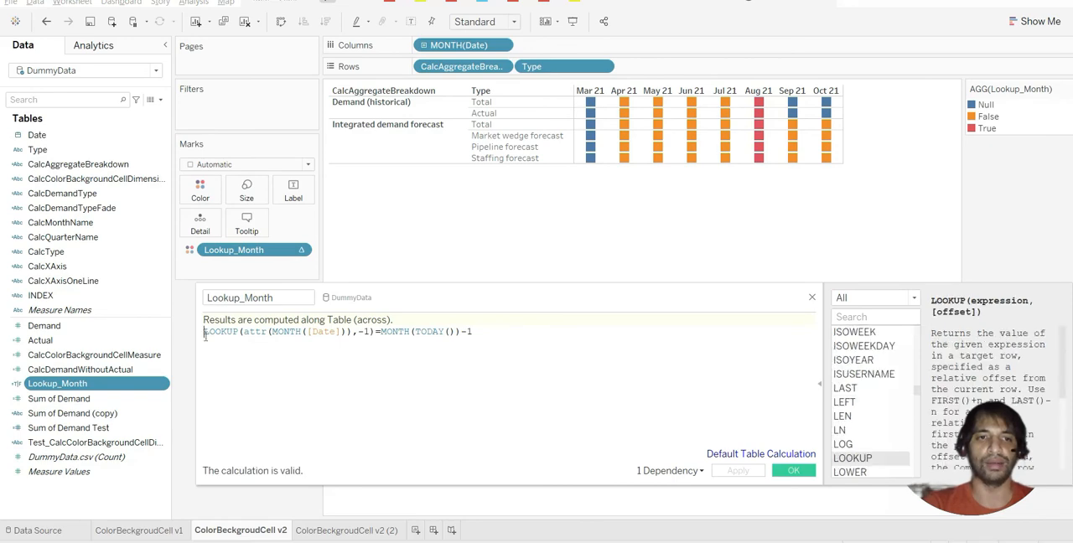
type("if")
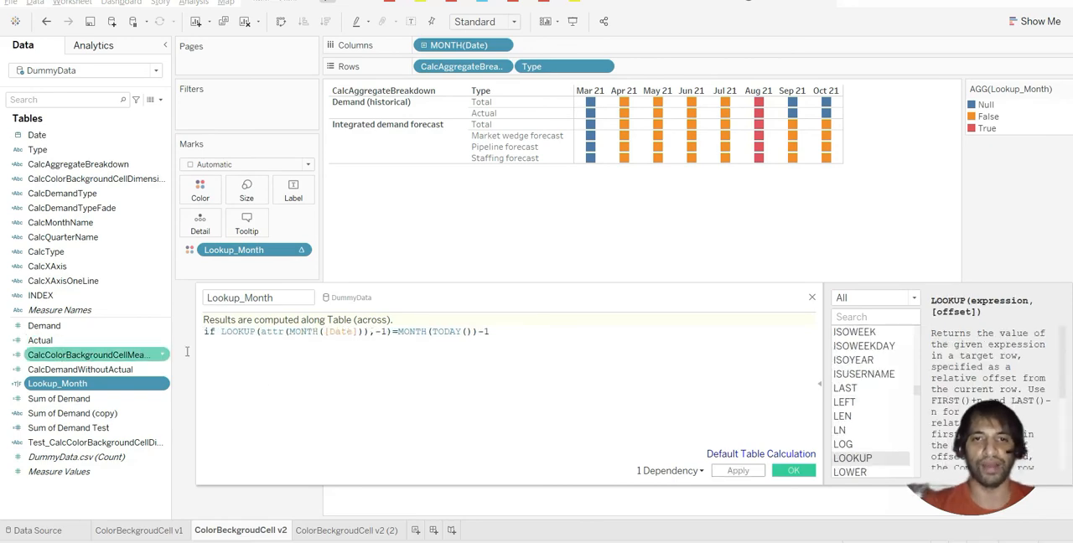
left_click(515, 332)
type("then ")
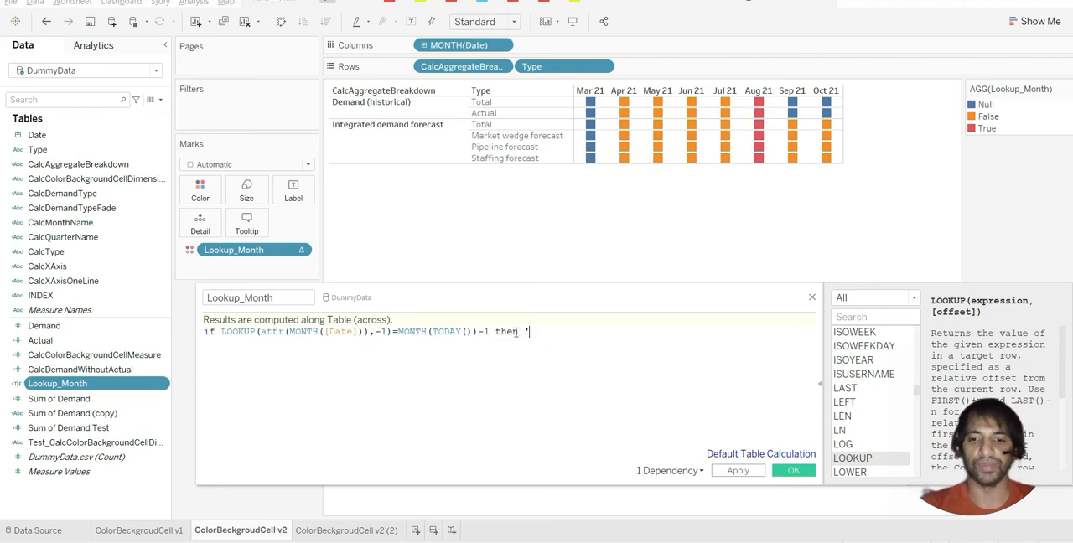
type("''")
type("True")
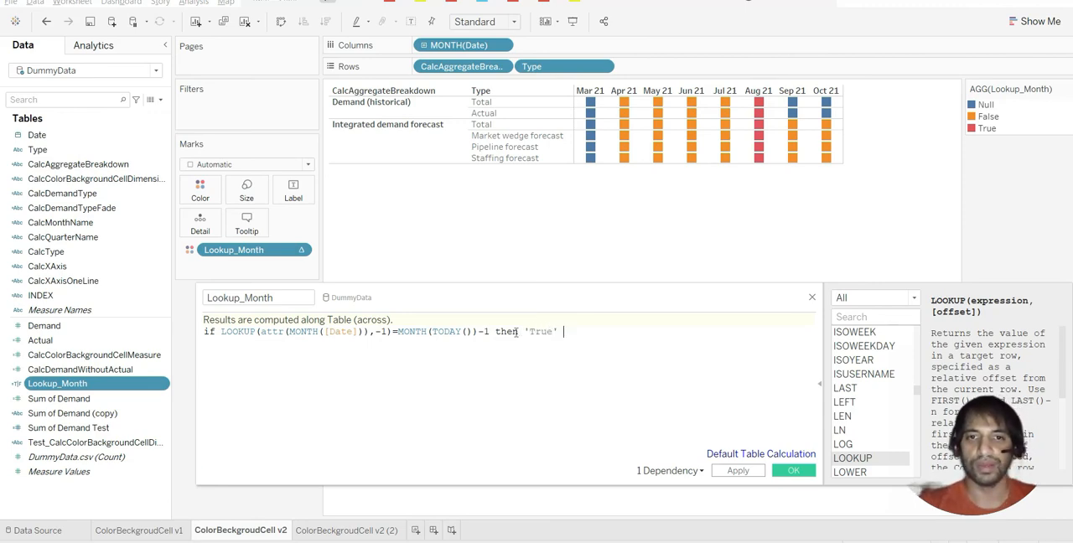
type(" else ")
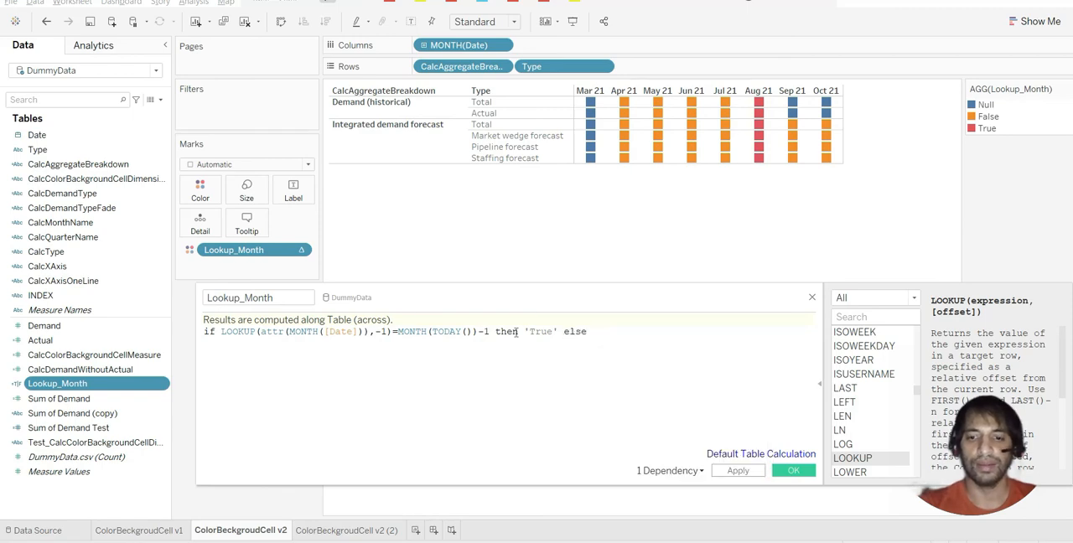
type("''False")
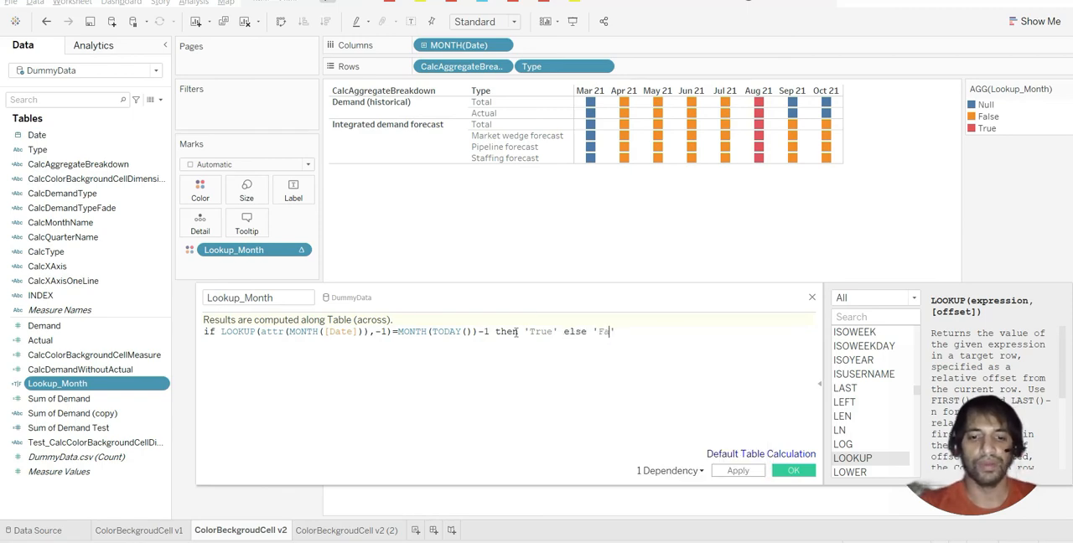
type(" end")
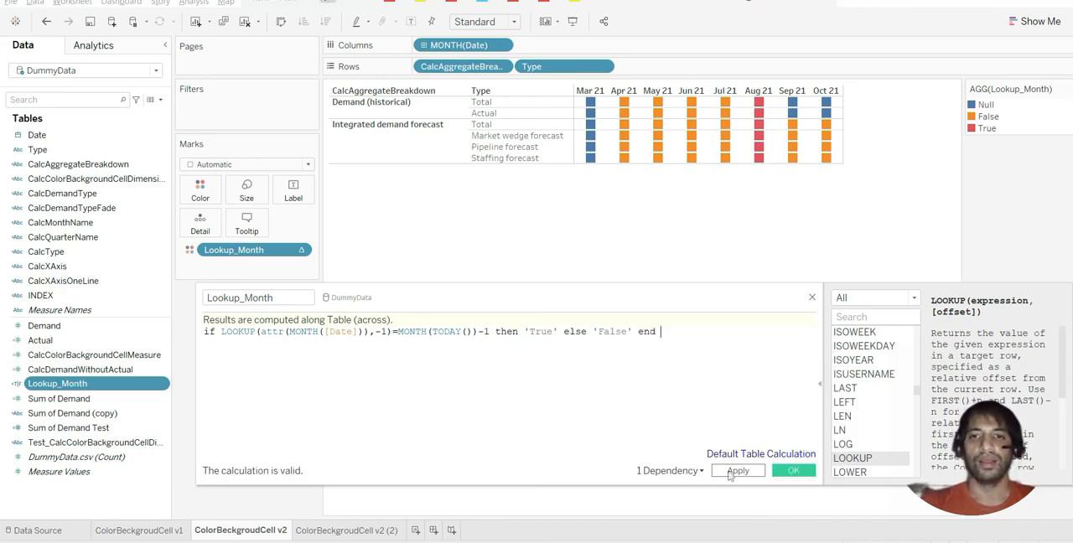
left_click(791, 470)
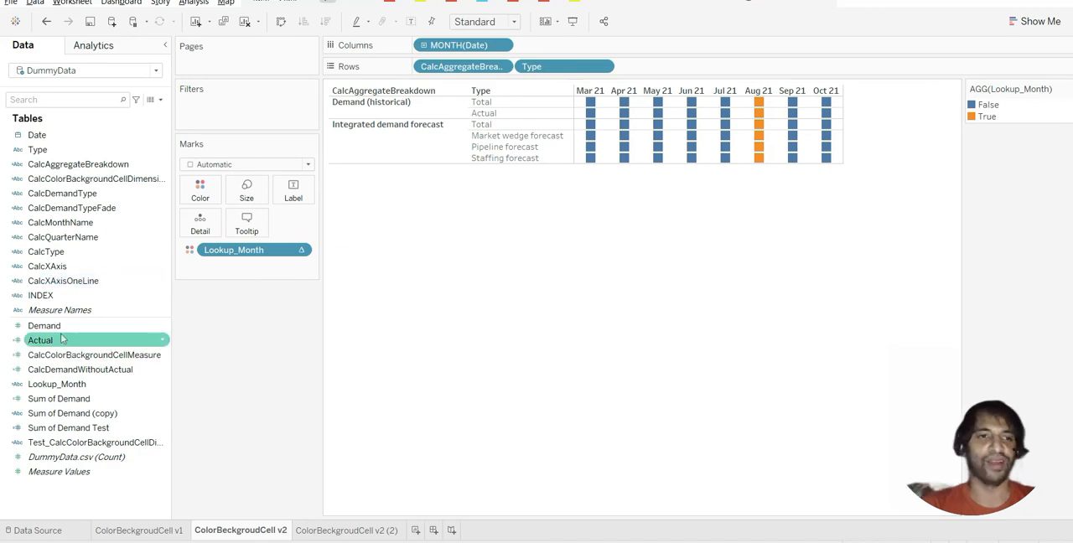
Label the cells with the sum of Demand, using Square marks enlarged until they fill the whole cell background
left_click_drag(62, 327, 290, 195)
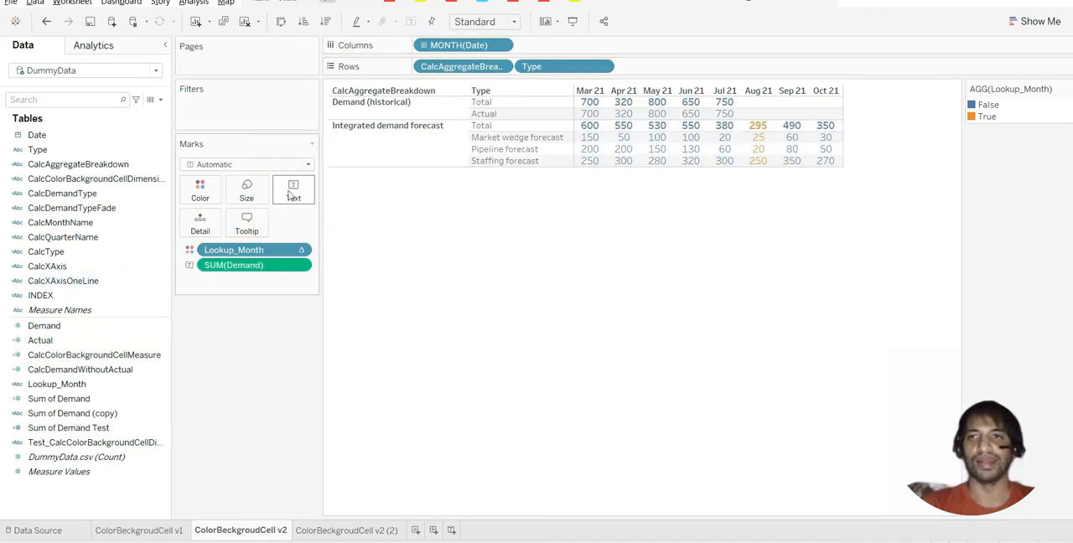
left_click(268, 164)
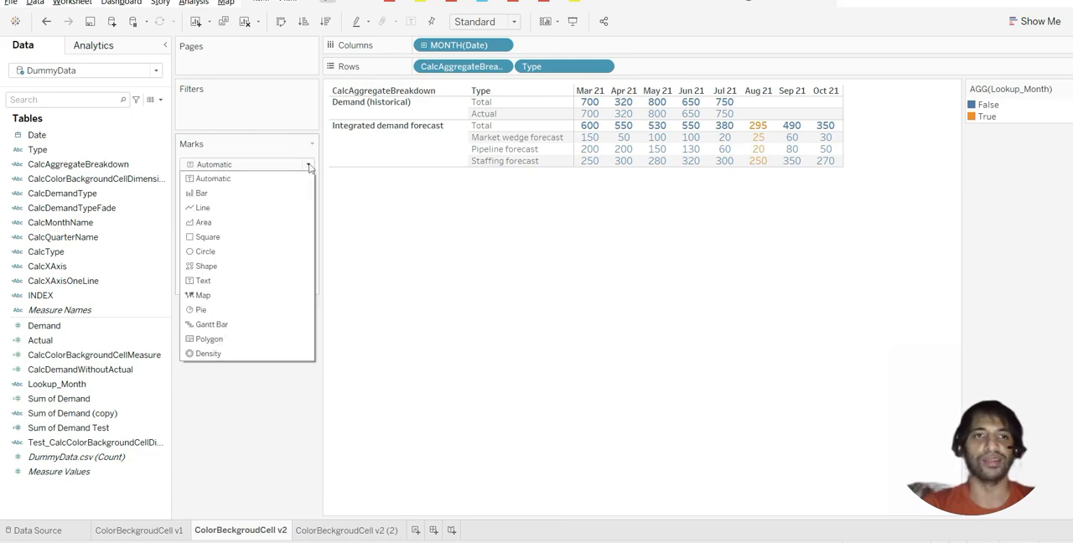
left_click(208, 237)
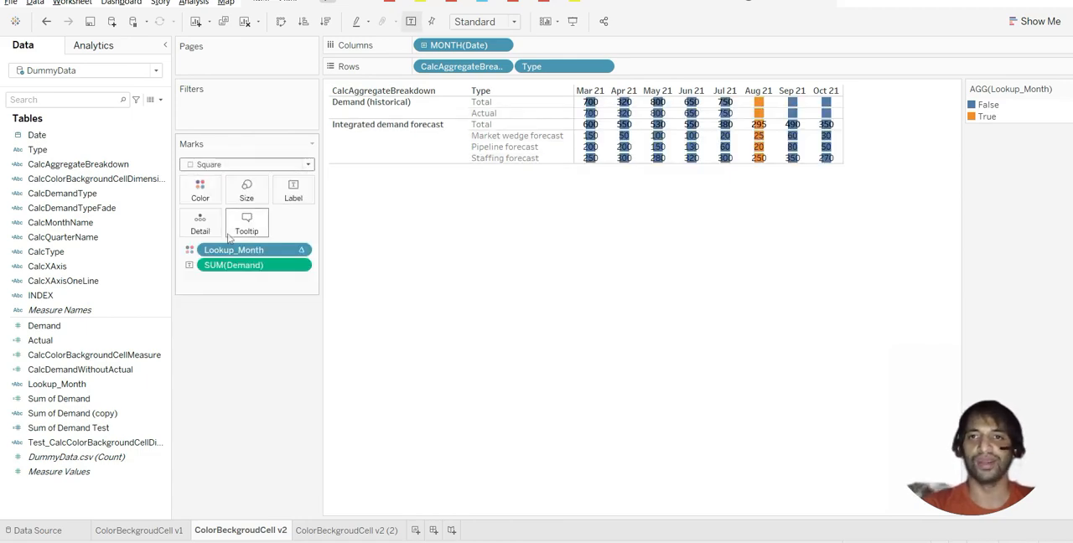
left_click(246, 191)
left_click_drag(277, 222, 318, 225)
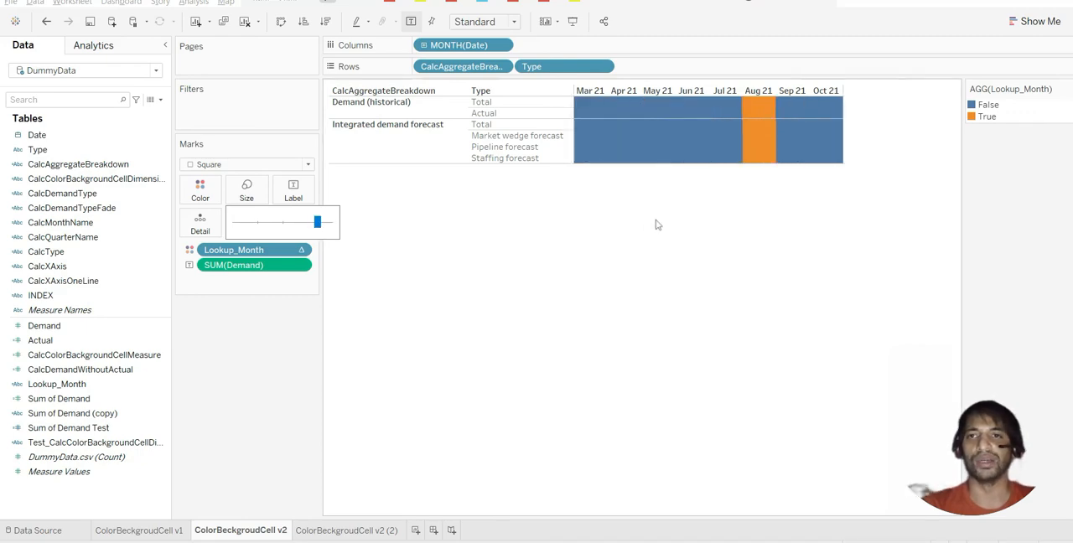
Set the Lookup_Month color for False to white (#ffffff) and apply it, keeping the True color unchanged
double_click(986, 105)
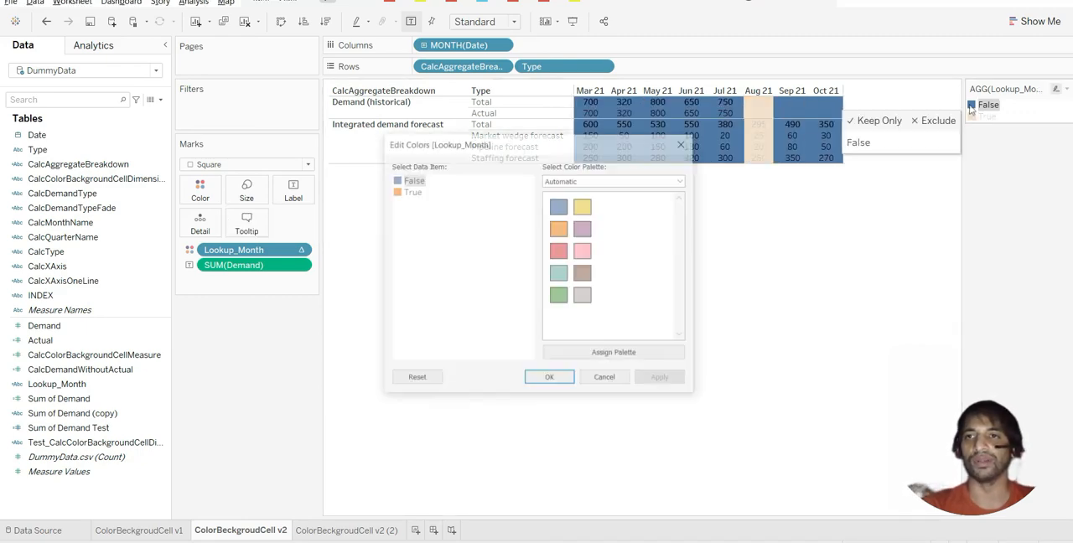
double_click(397, 180)
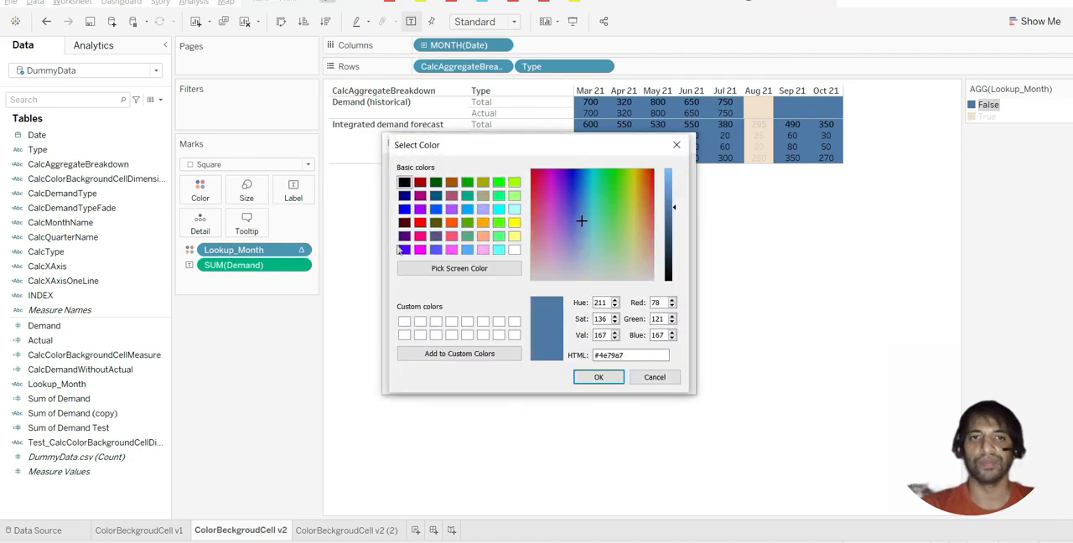
left_click(404, 322)
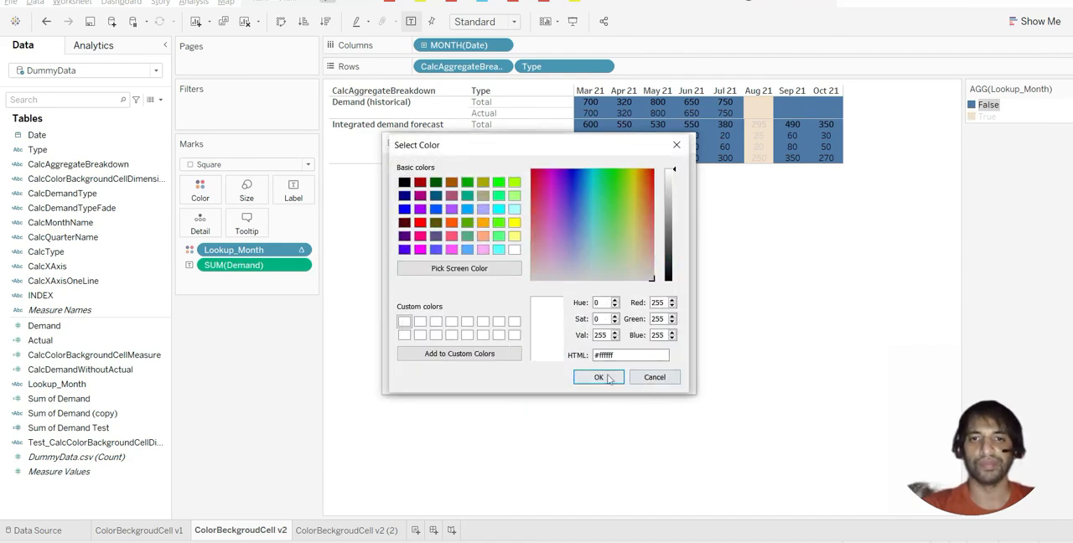
left_click(606, 378)
left_click(661, 379)
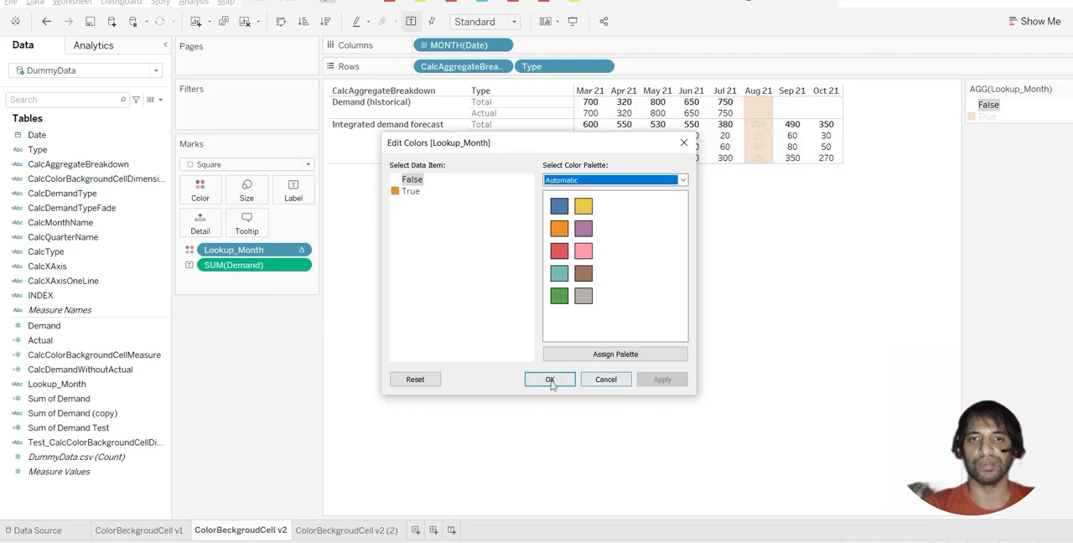
left_click(550, 379)
left_click(648, 394)
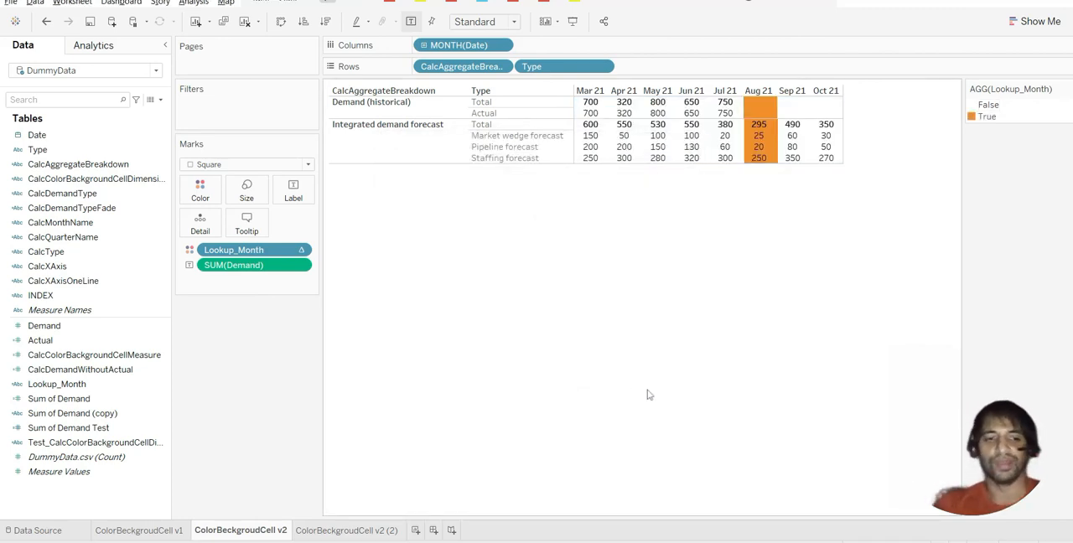
Switch to the Tableau Community question in the browser and review the accepted answer, its solution attachment and the asker's reply
key("alt+Tab")
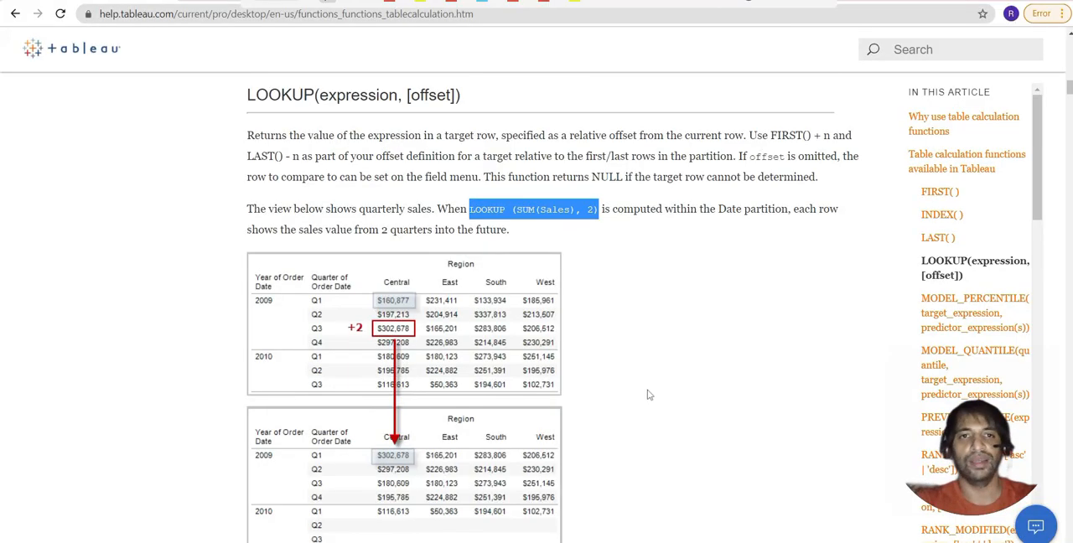
key("alt+Tab")
key("Tab")
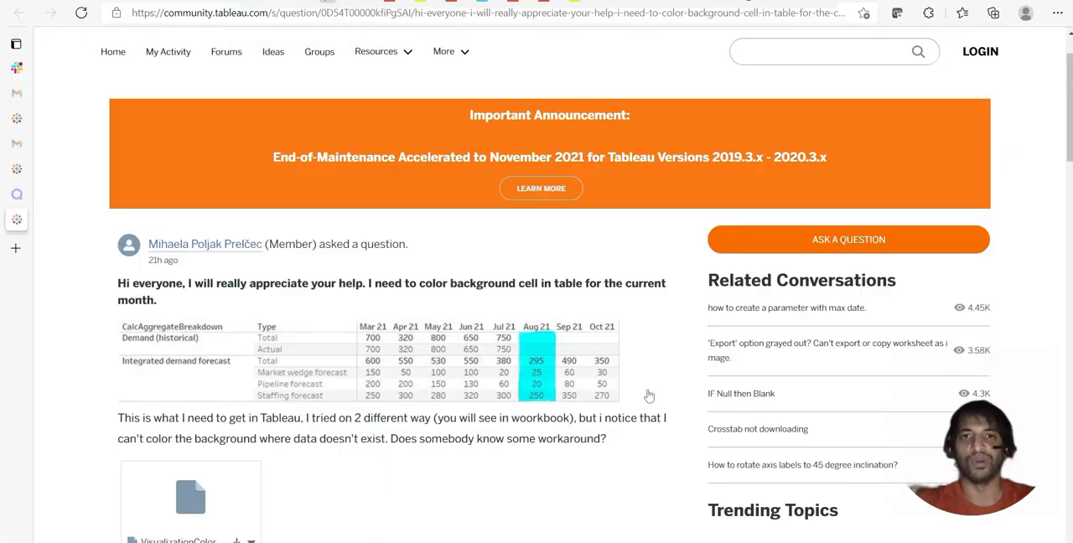
scroll(648, 394, "down", 7)
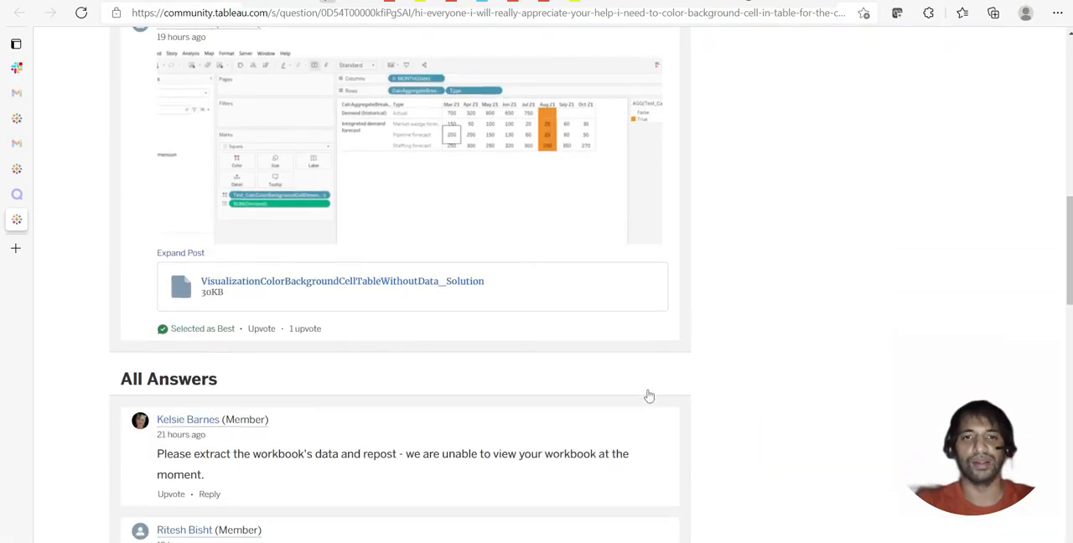
scroll(648, 394, "down", 3)
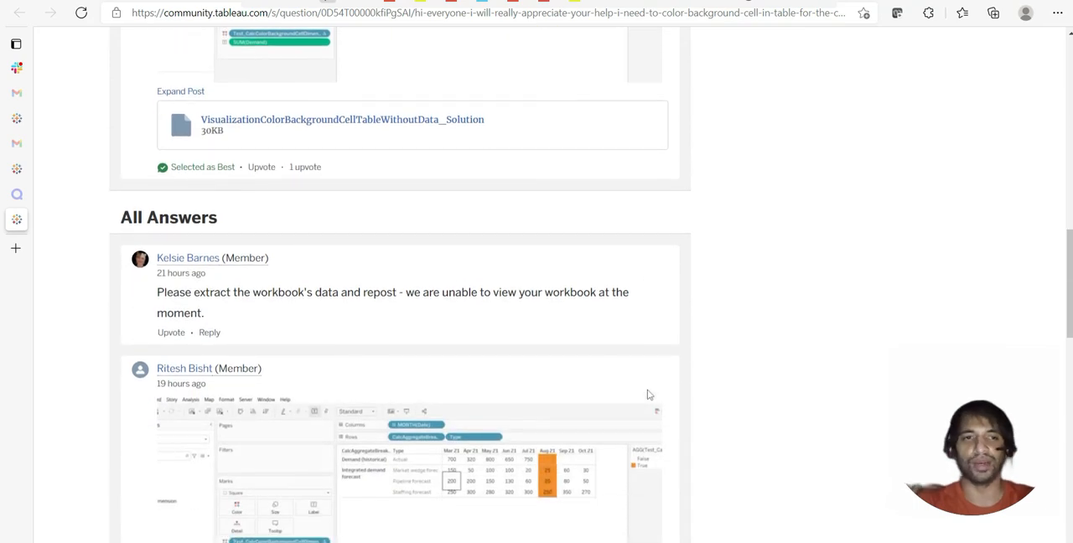
scroll(648, 395, "down", 5)
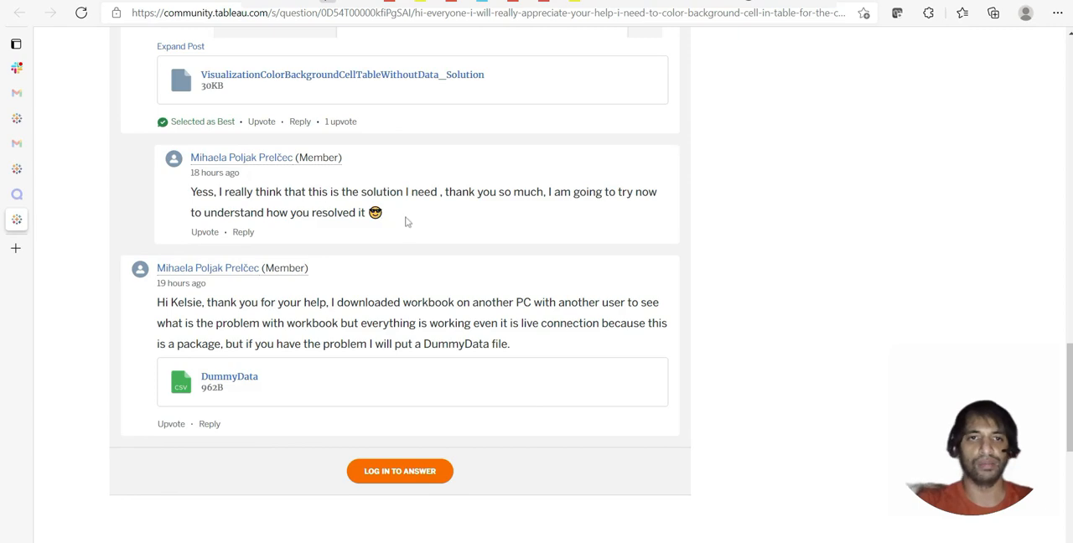
left_click_drag(408, 223, 186, 190)
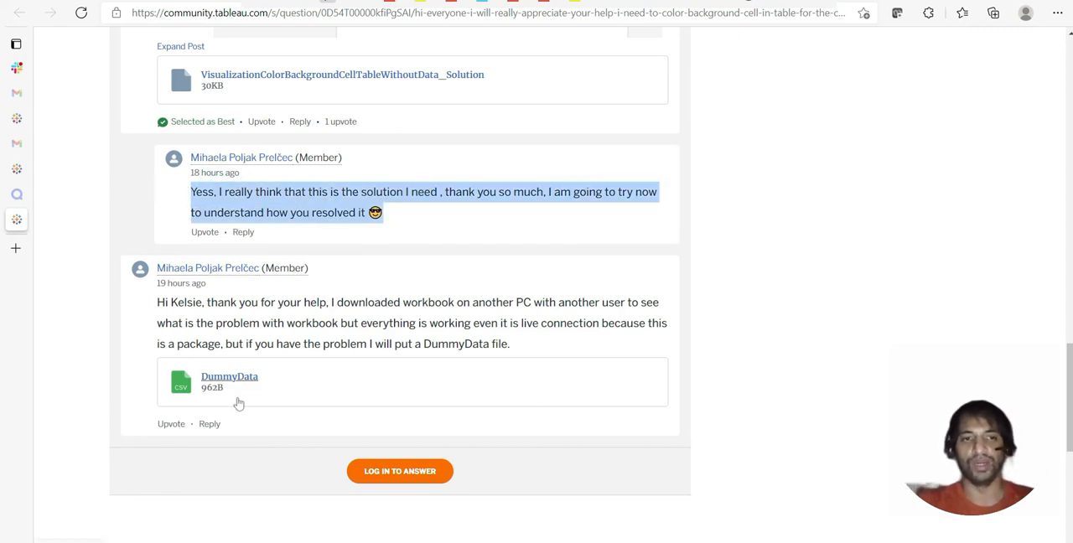
scroll(312, 270, "up", 3)
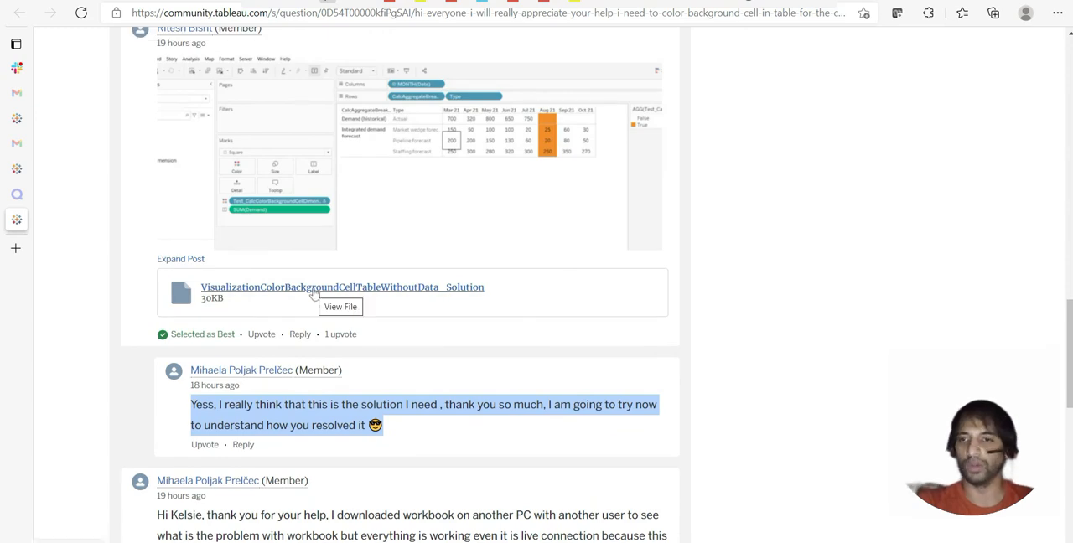